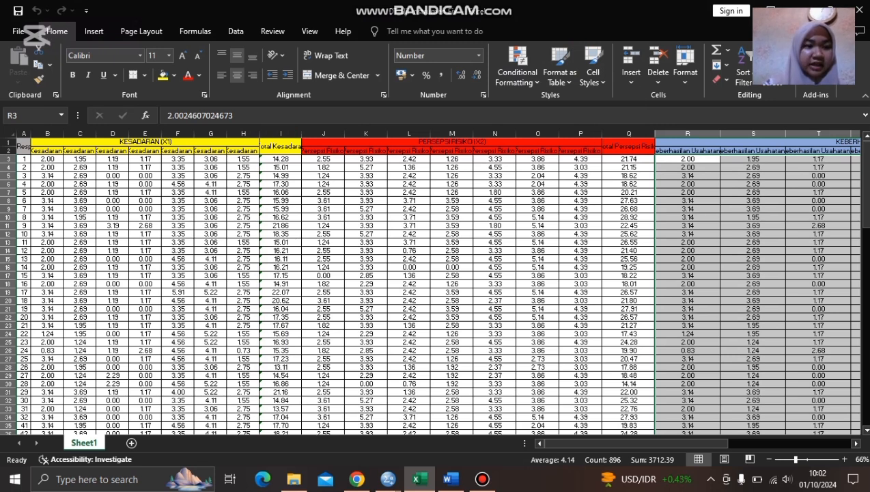
Copy the Kesadaran 1 to 7 data with headers (B2:H114) and paste it with variable names into the empty SPSS dataset.
left_click_drag(47, 150, 250, 408)
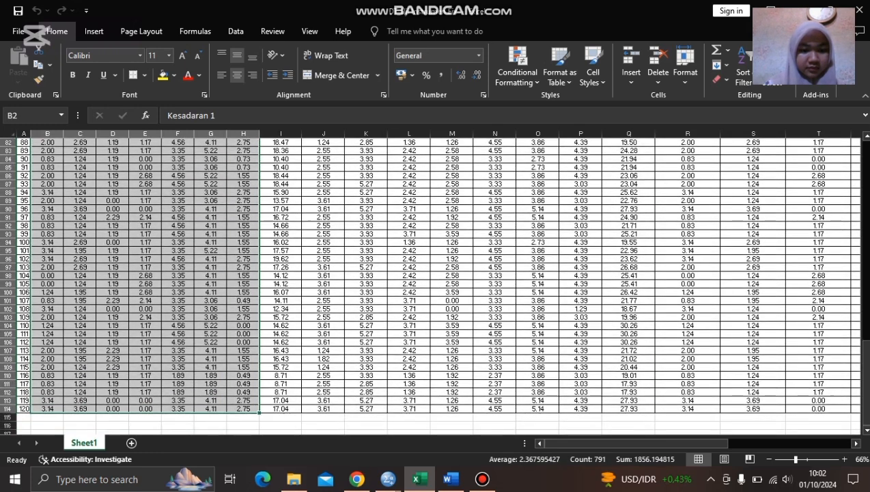
key("ctrl+c")
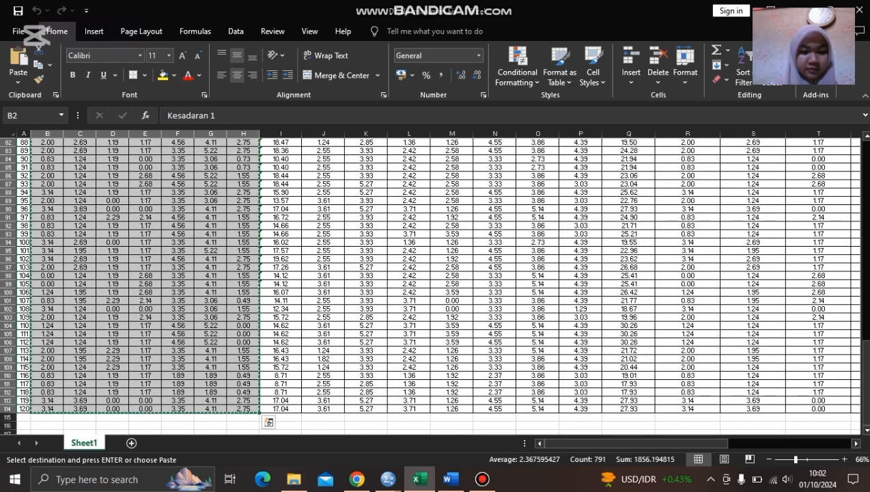
mouse_move(387, 479)
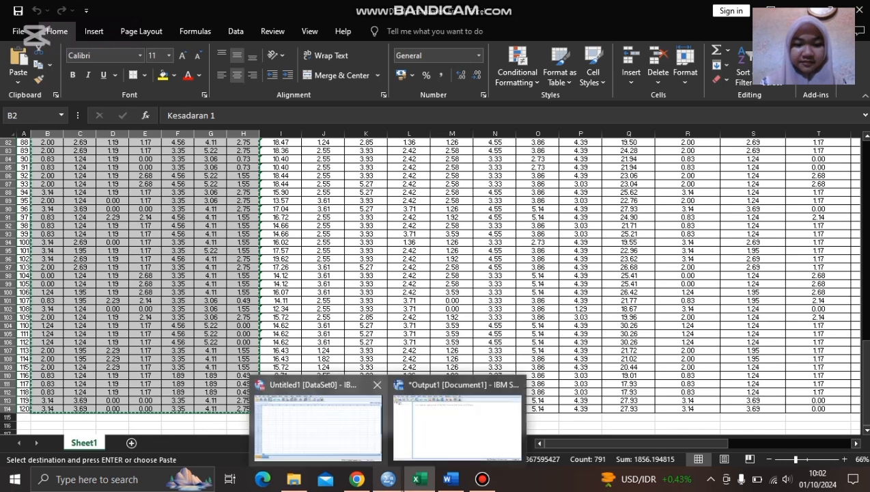
left_click(317, 420)
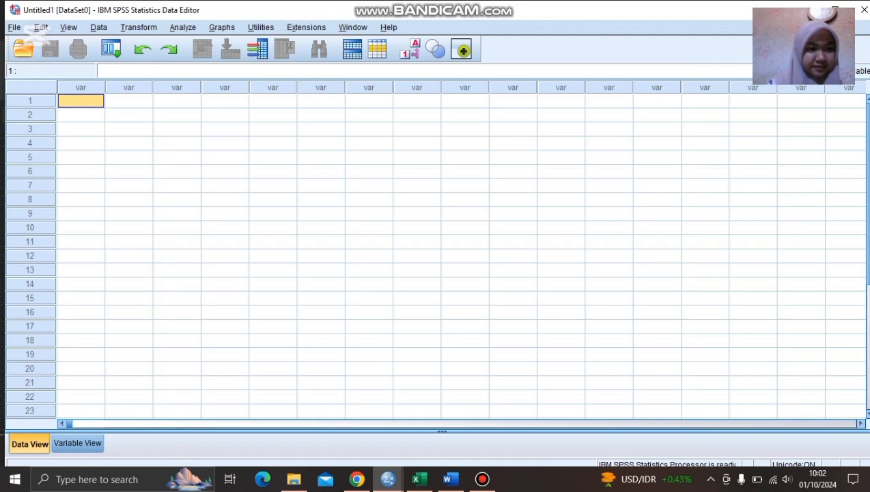
right_click(69, 106)
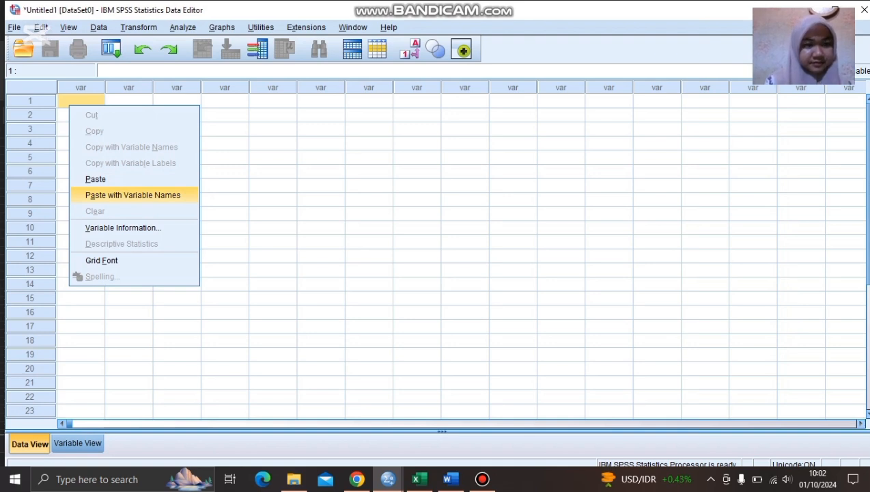
left_click(133, 195)
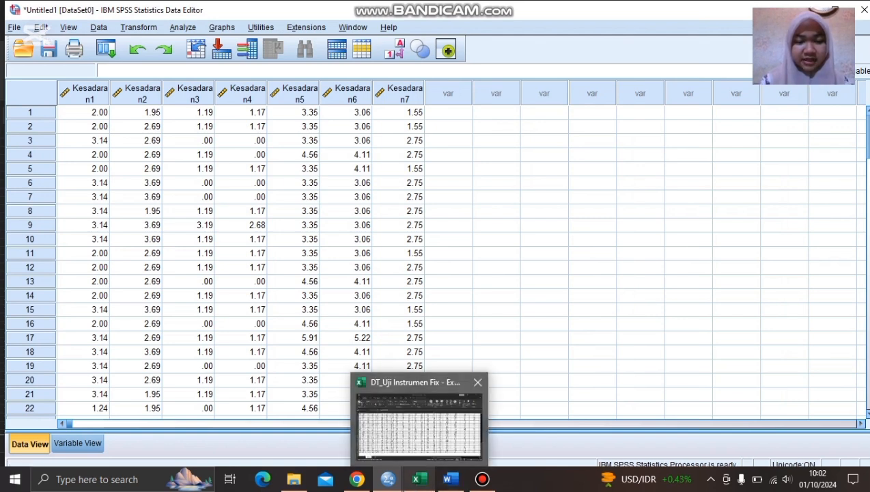
Switch back to the Excel workbook and copy the Total Kesadaran column including its header, down to row 114.
left_click(418, 479)
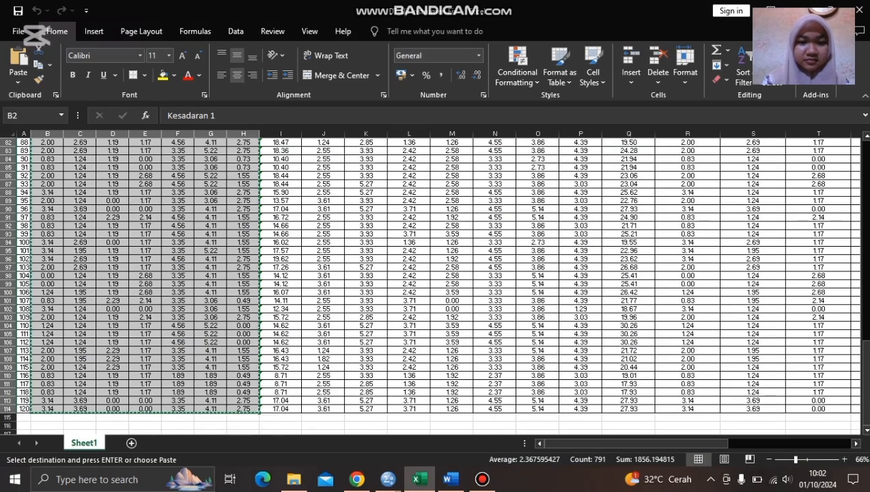
scroll(437, 284, "up", 20)
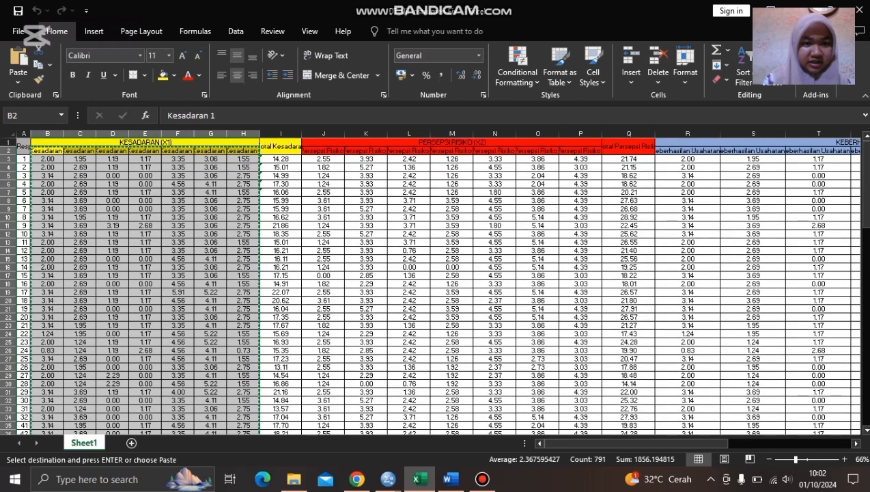
left_click(280, 159)
left_click(281, 146)
left_click_drag(280, 146, 281, 192)
left_click(280, 147)
left_click_drag(280, 147, 301, 403)
key("ctrl+c")
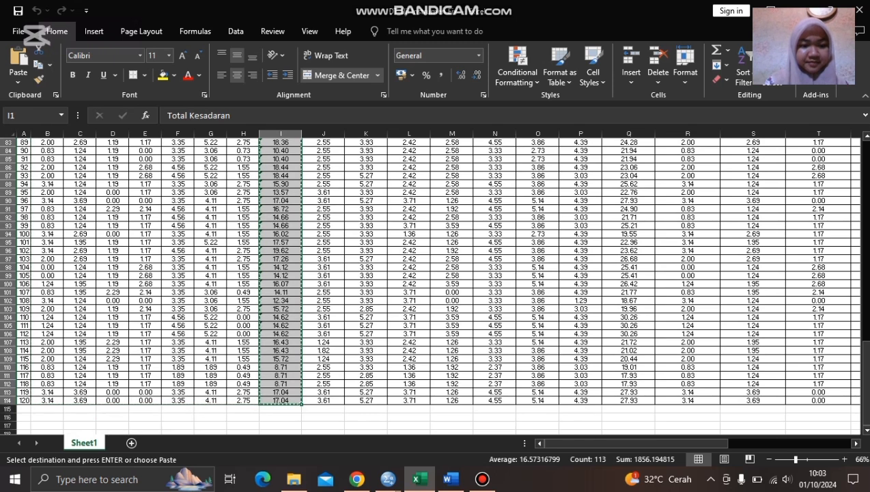
Switch to the SPSS dataset and paste the Total Kesadaran column with its variable name directly after Kesadaran7.
mouse_move(388, 479)
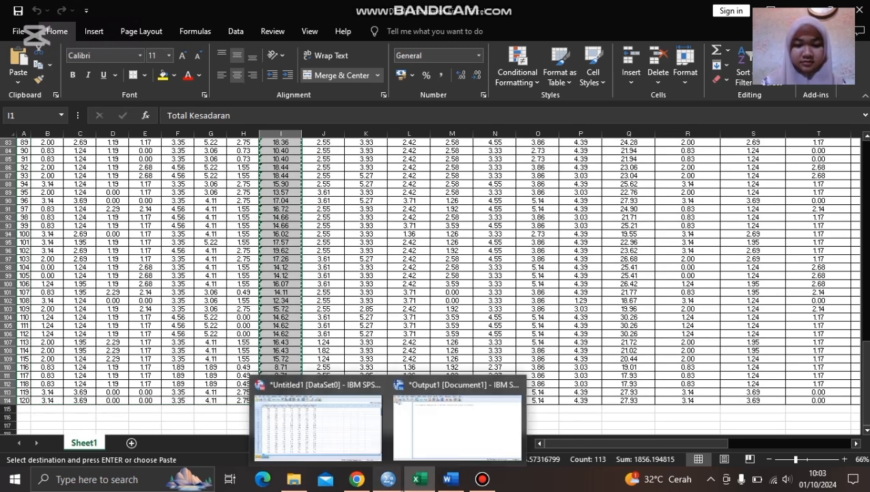
left_click(318, 417)
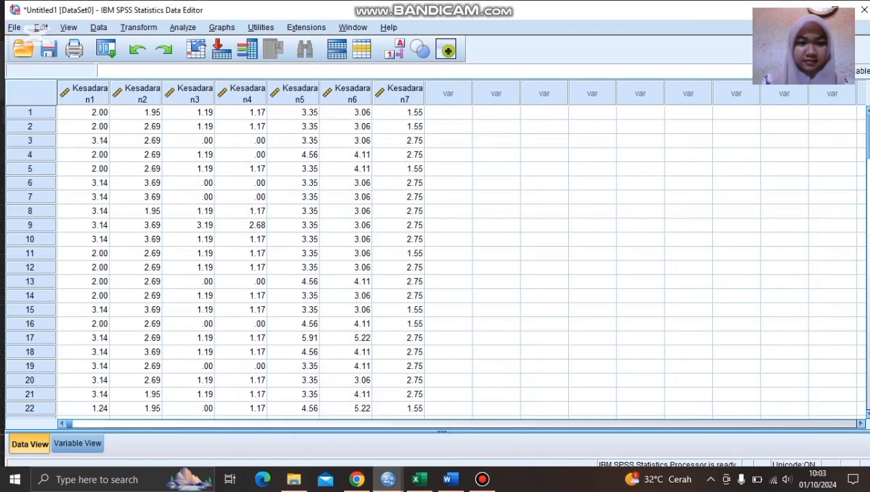
left_click(448, 112)
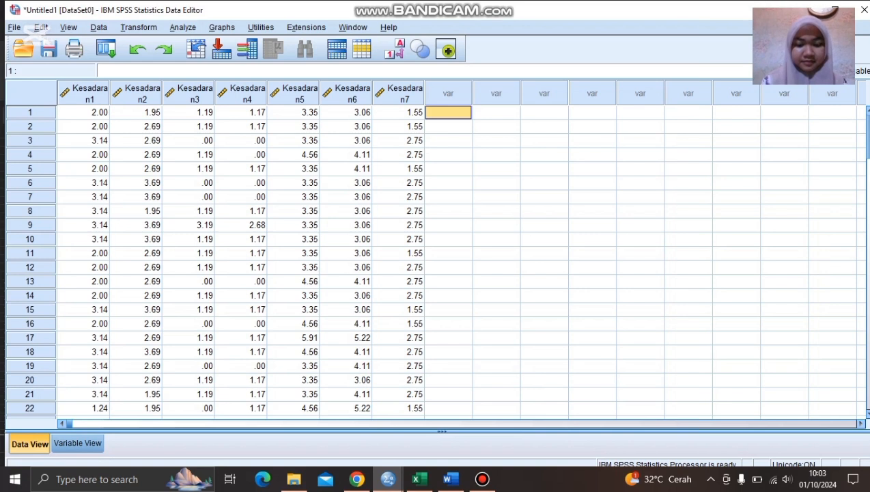
right_click(442, 111)
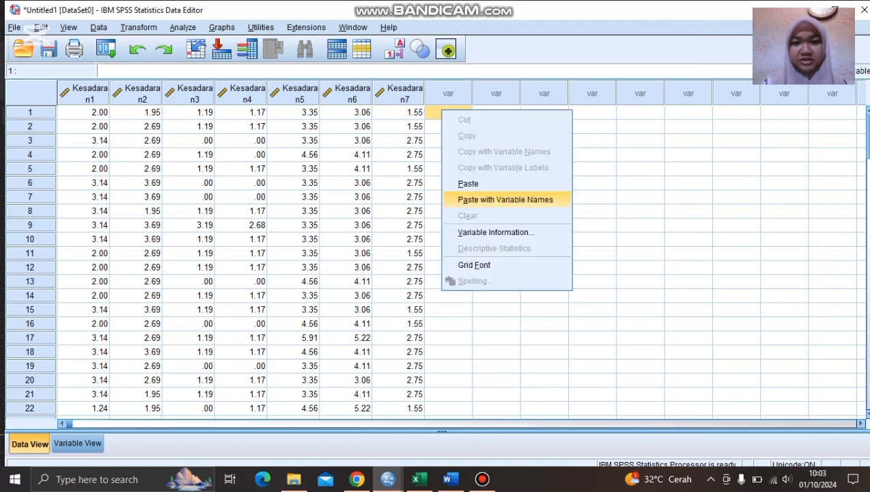
left_click(505, 198)
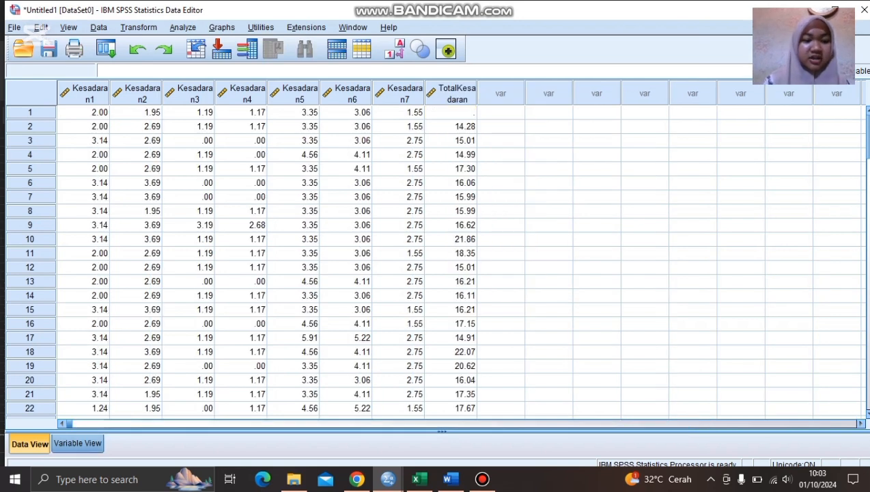
Set the measurement level of the variables Kesadaran1 through Kesadaran7 to Nominal.
left_click(106, 49)
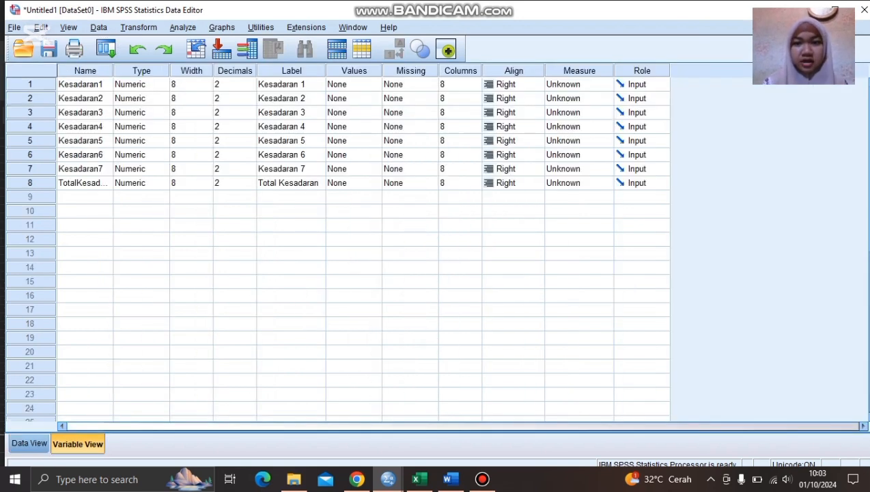
left_click(579, 84)
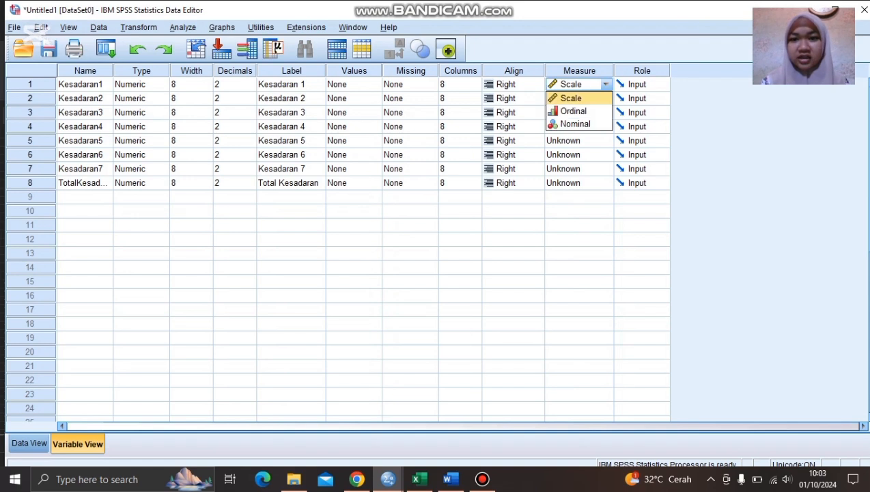
left_click(575, 123)
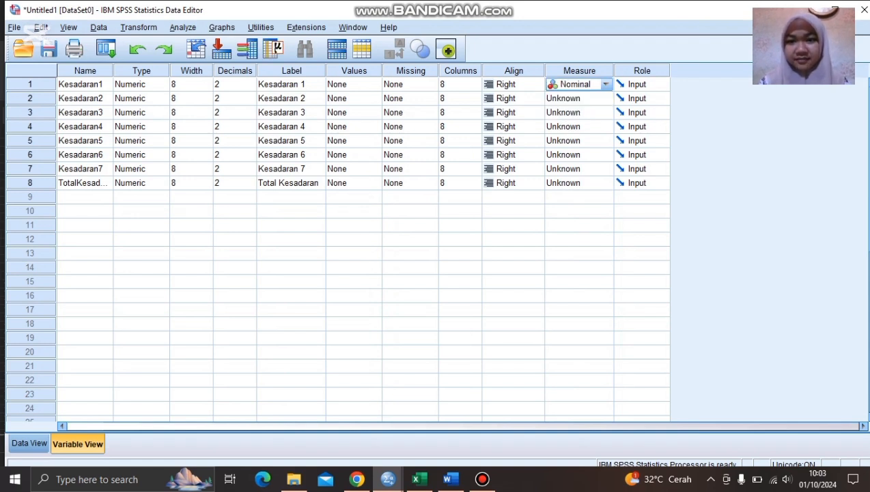
left_click(579, 97)
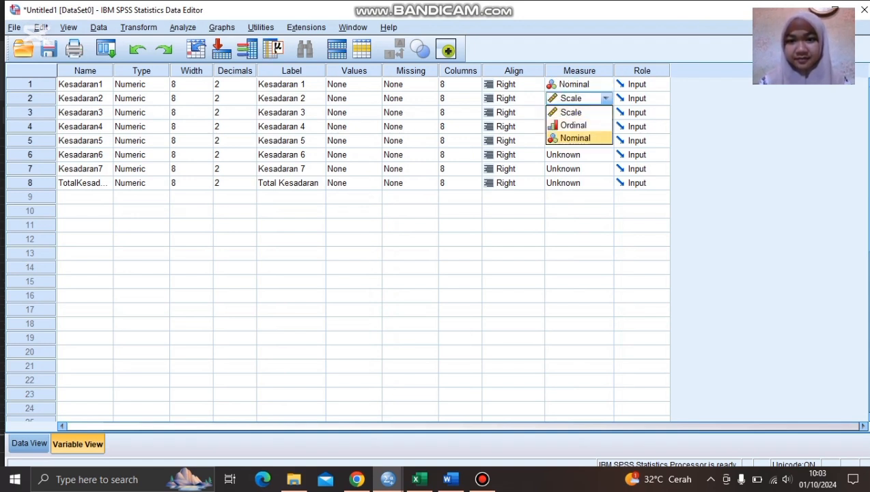
left_click(575, 138)
left_click(579, 112)
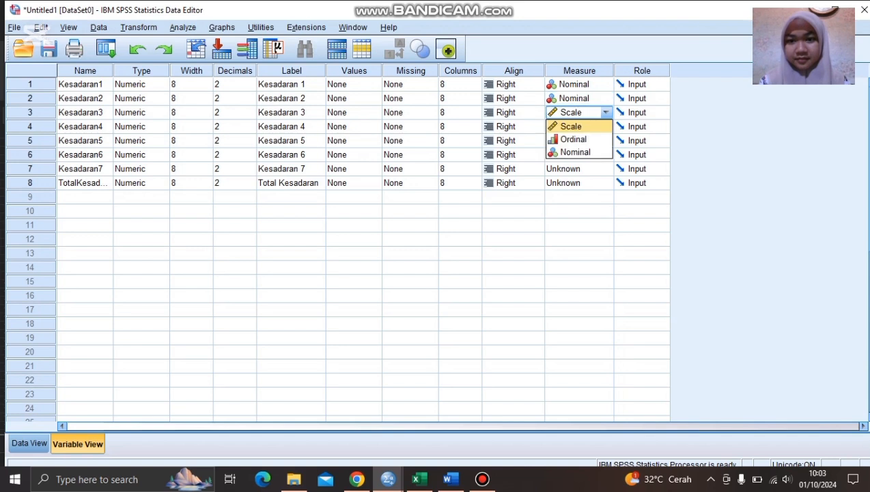
left_click(575, 152)
left_click(580, 127)
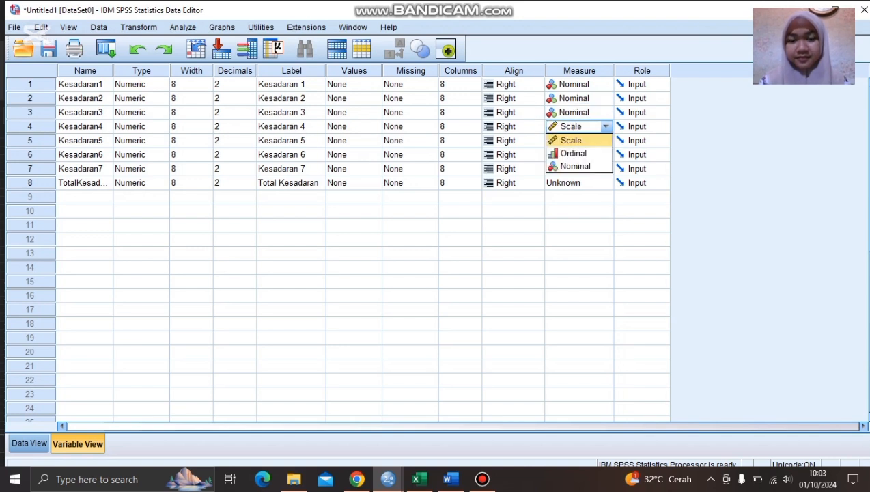
left_click(575, 166)
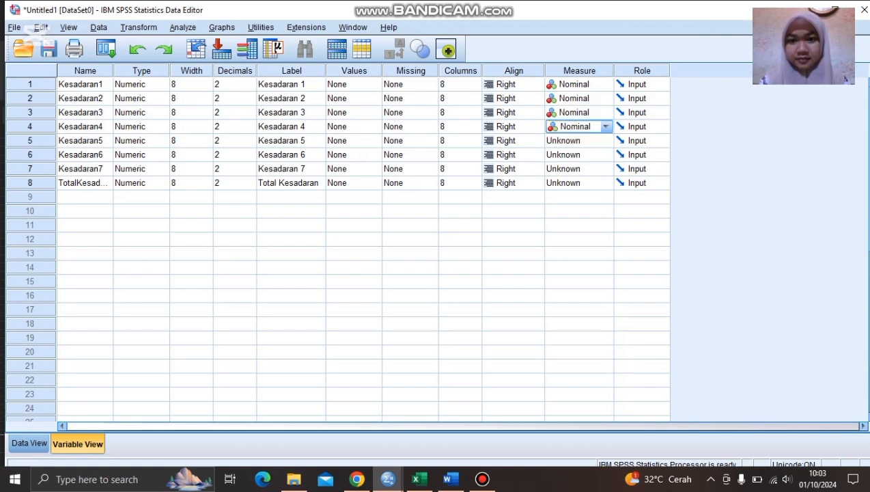
left_click(579, 140)
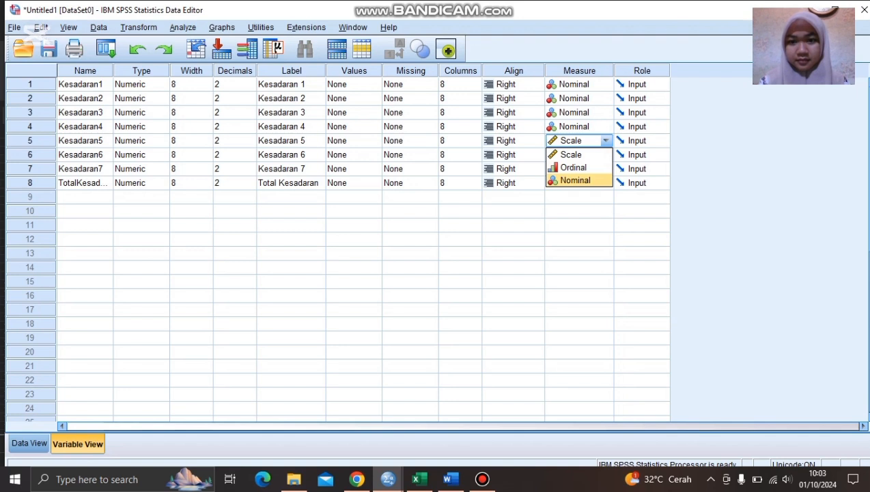
left_click(574, 180)
left_click(579, 155)
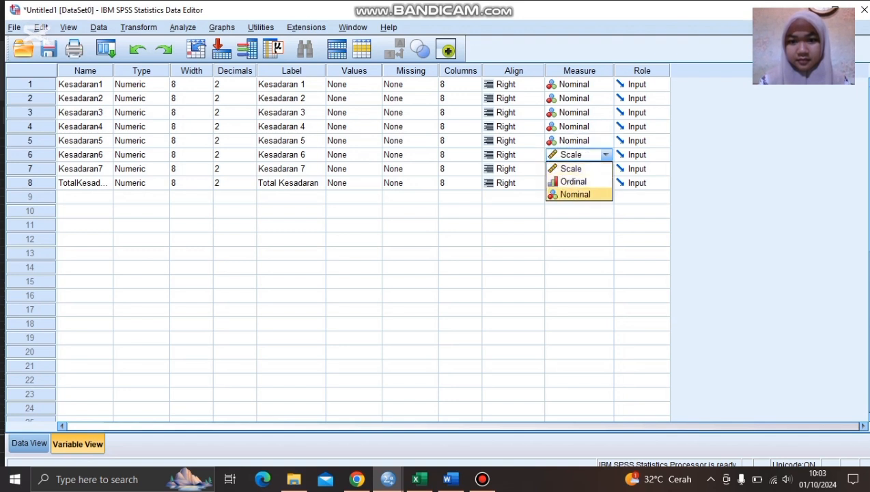
left_click(575, 193)
left_click(579, 169)
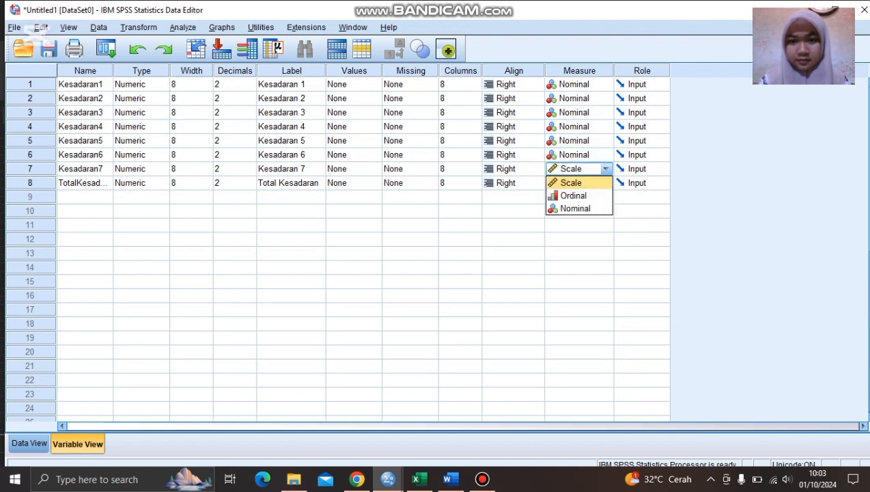
left_click(575, 208)
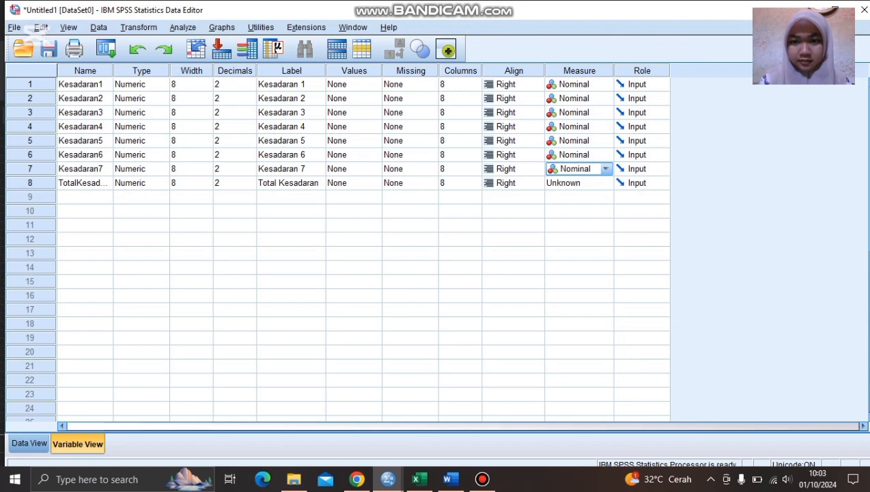
Set the measurement level of the Total Kesadaran variable to Scale.
left_click(589, 183)
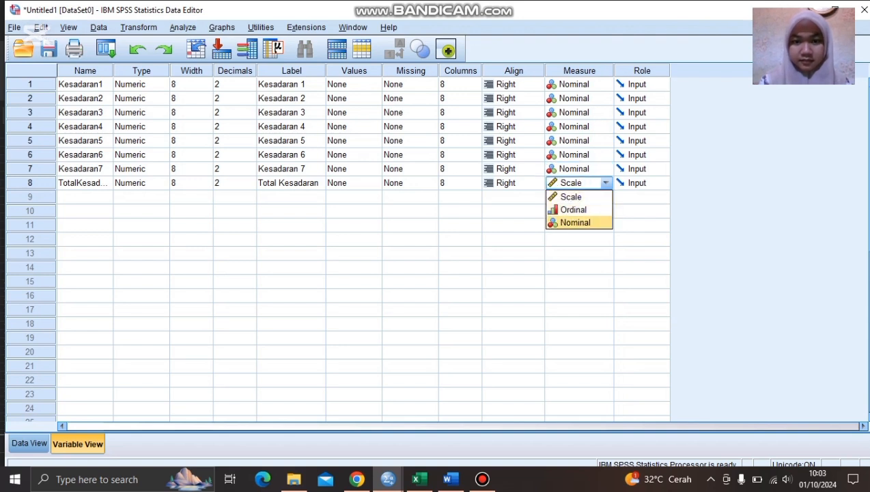
left_click(576, 223)
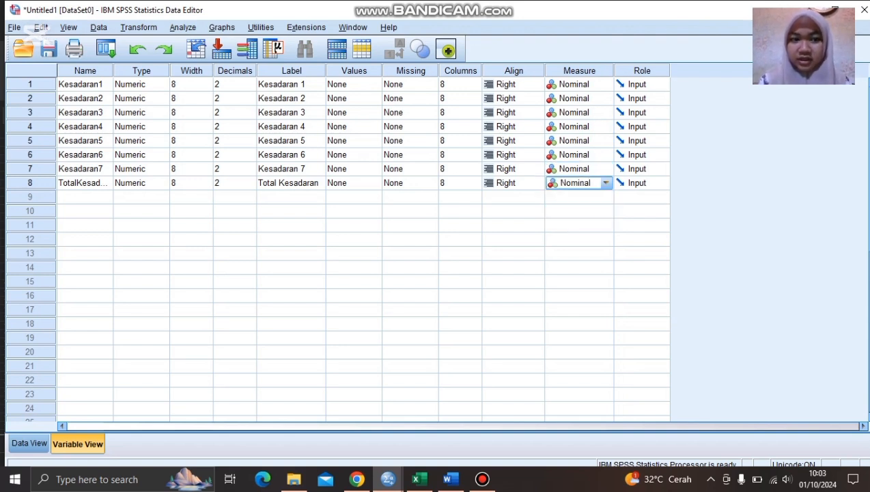
left_click(605, 183)
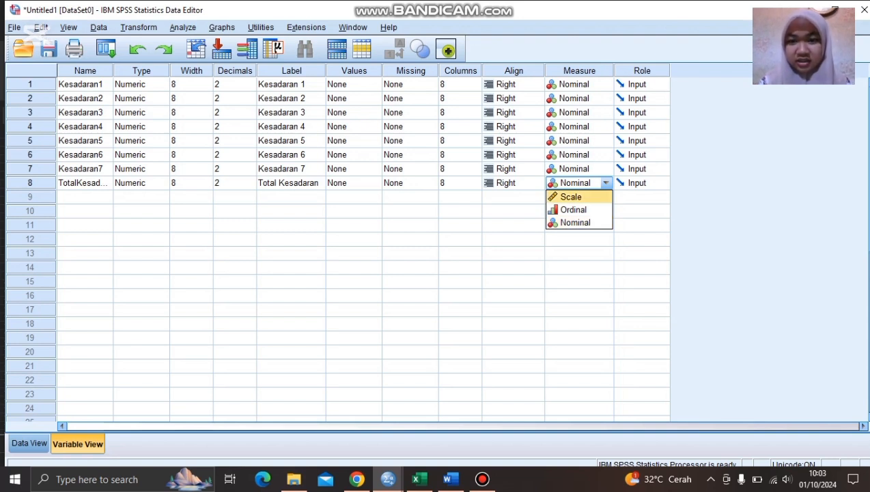
key("Return")
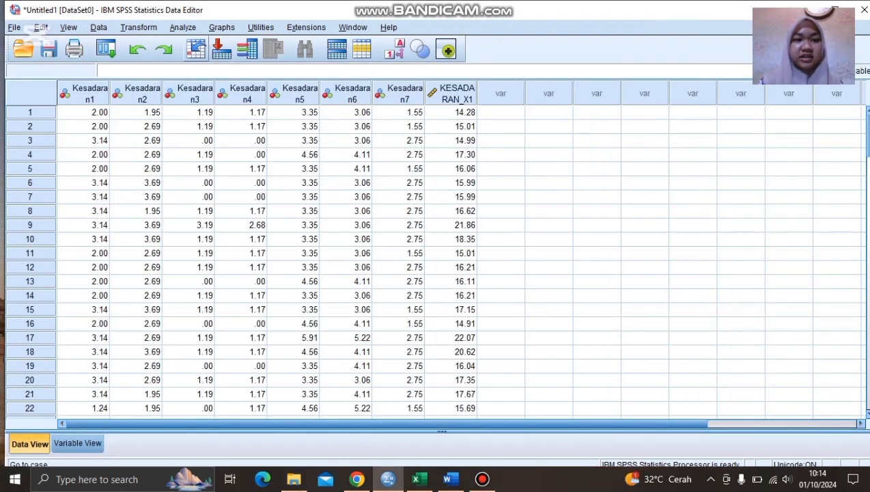
Run a two-tailed Pearson bivariate correlation on Kesadaran 1 to 7 and KESADARAN_X1, flagging significant correlations.
left_click(182, 27)
mouse_move(204, 161)
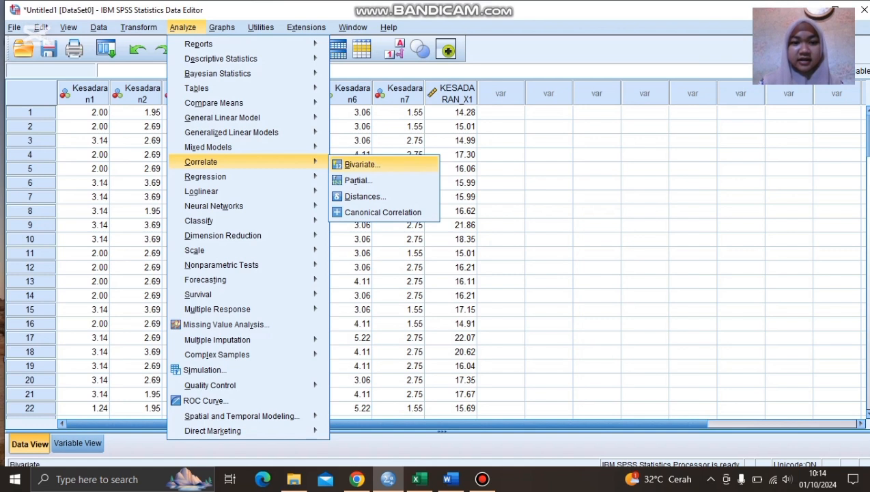
left_click(360, 165)
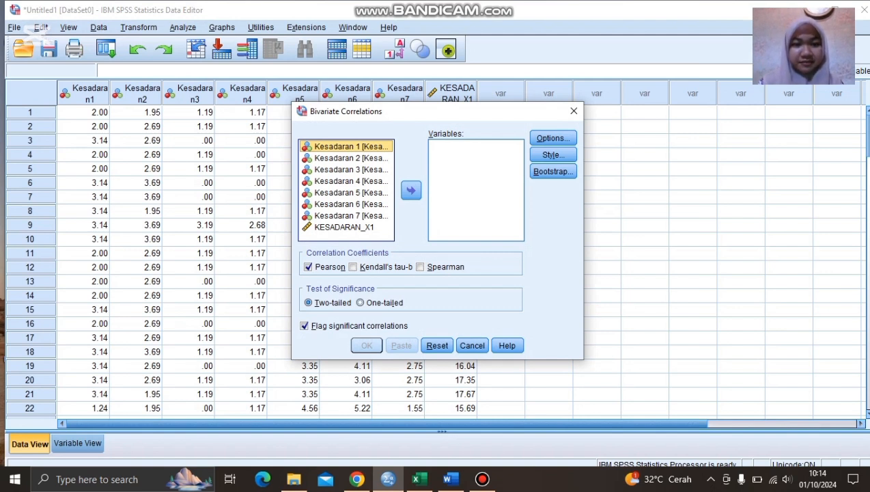
key("shift+End")
left_click(410, 190)
left_click(367, 344)
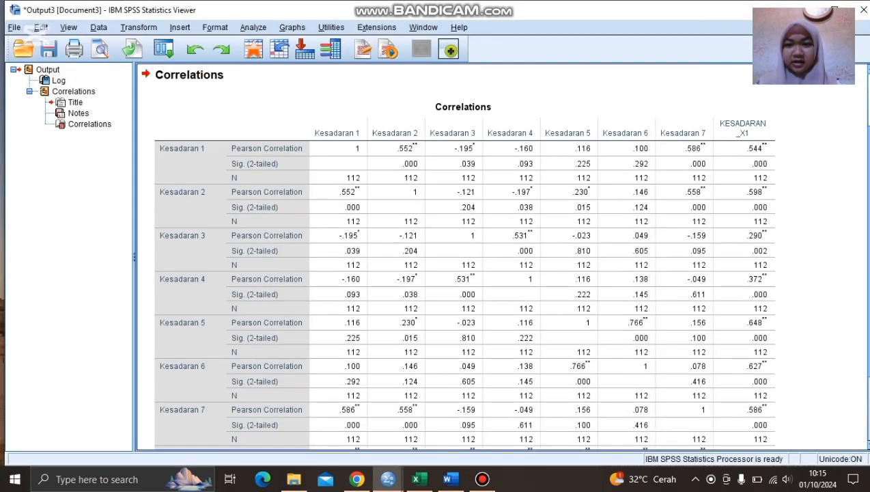
Examine the Correlations table down to the KESADARAN_X1 row and its significance notes, and return to the dataset.
scroll(503, 258, "down", 3)
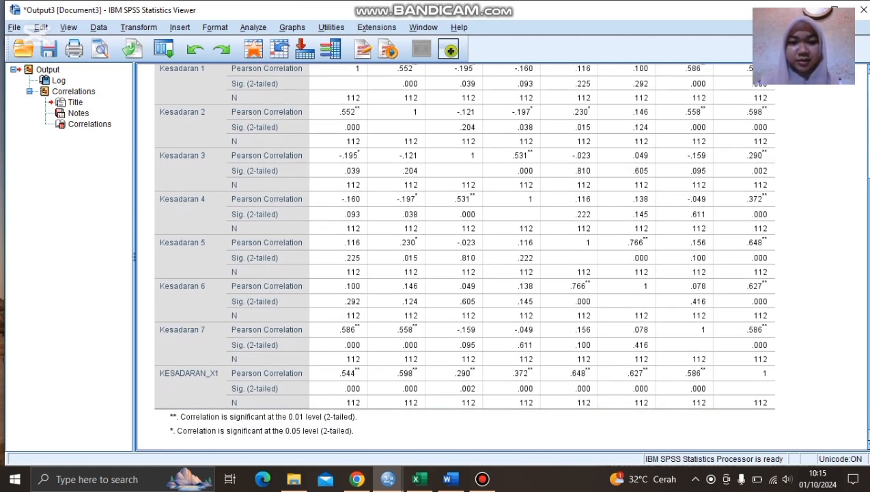
scroll(465, 258, "down", 1)
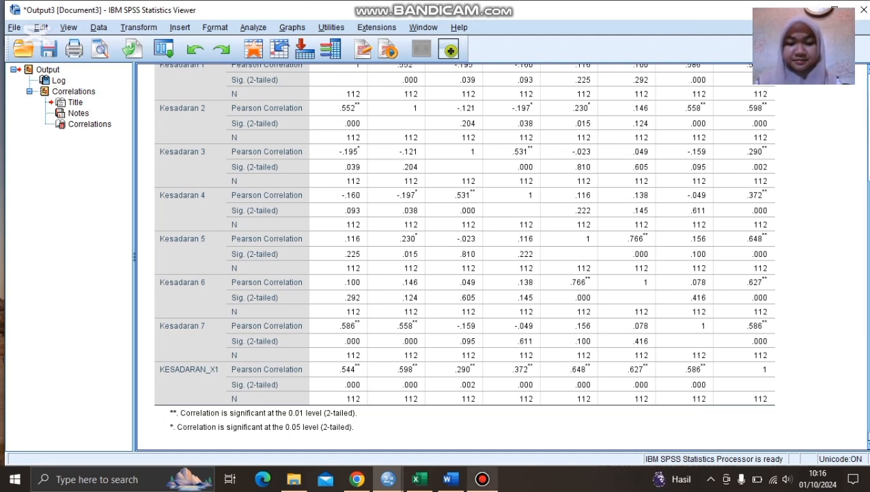
key("alt+Tab")
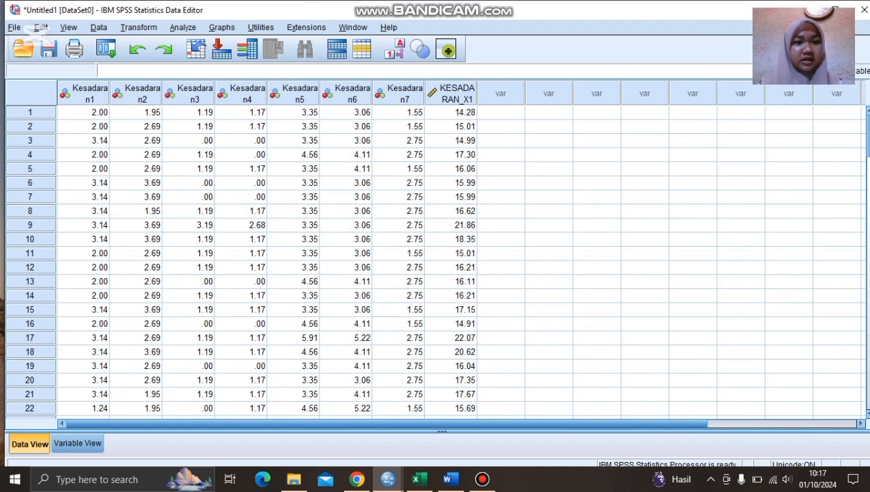
Run a reliability analysis with the Alpha model on Kesadaran 1 to 7 and KESADARAN_X1, and return to the dataset.
left_click(183, 28)
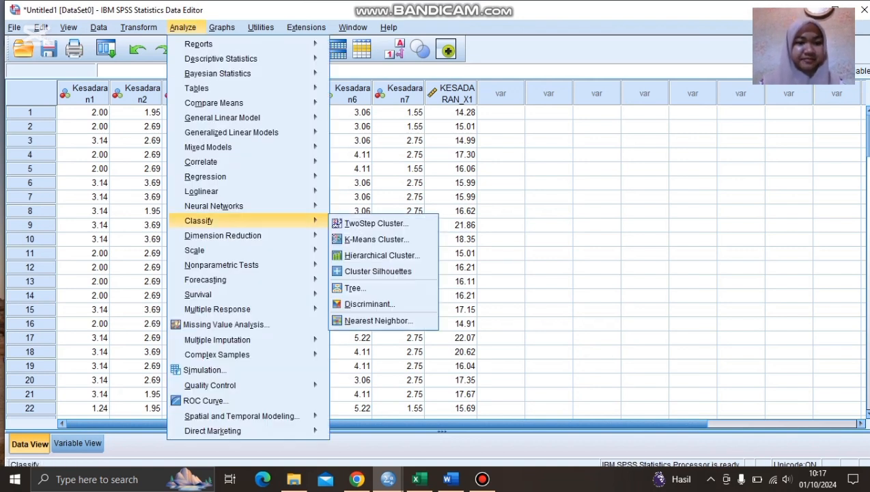
mouse_move(195, 250)
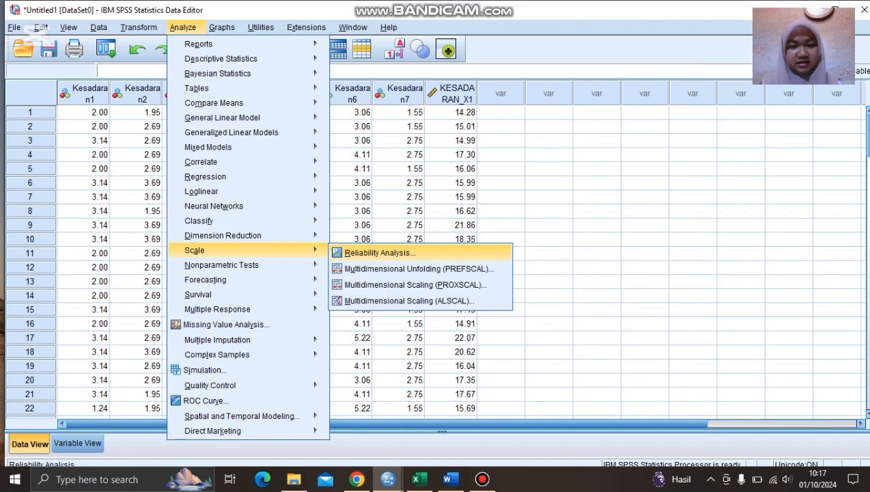
left_click(379, 253)
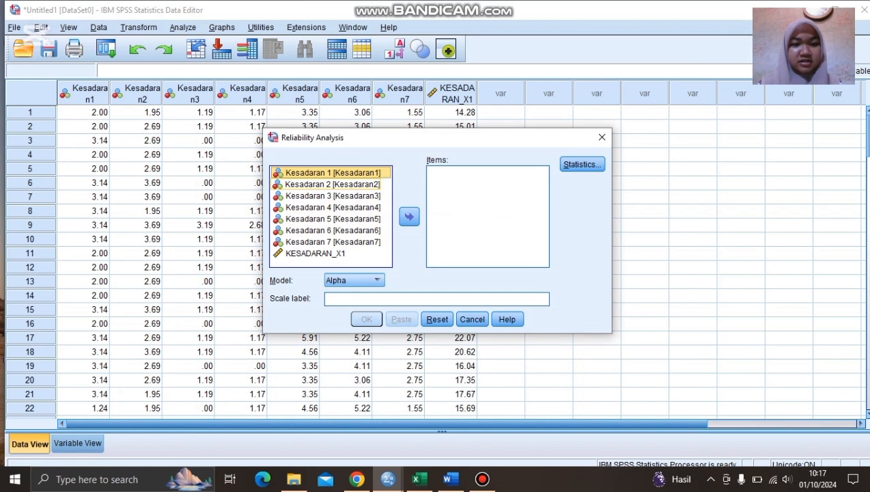
left_click(315, 253, "shift")
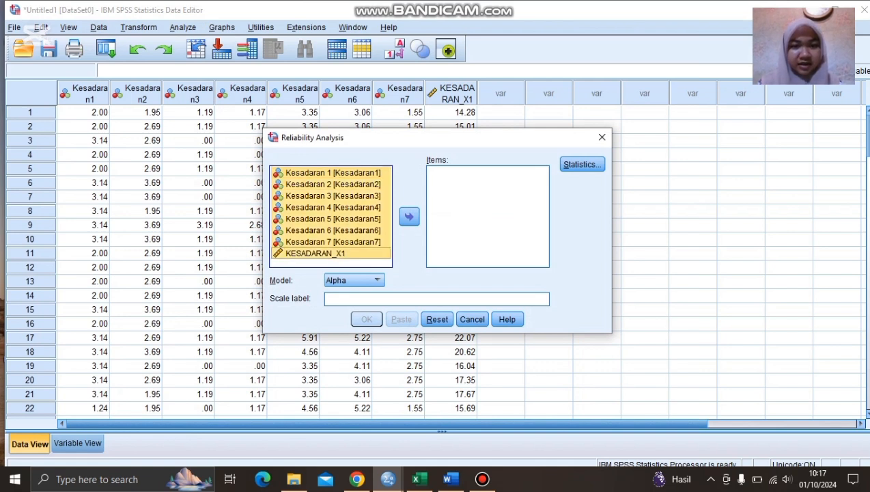
left_click(409, 216)
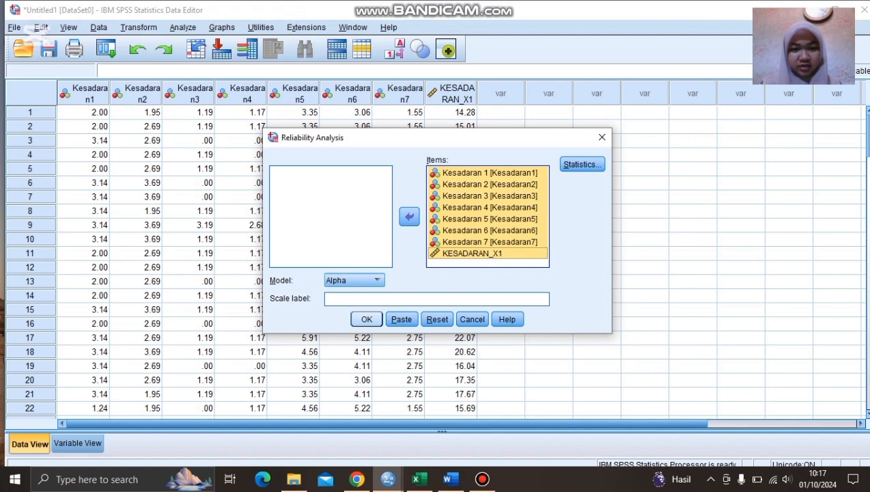
key("Return")
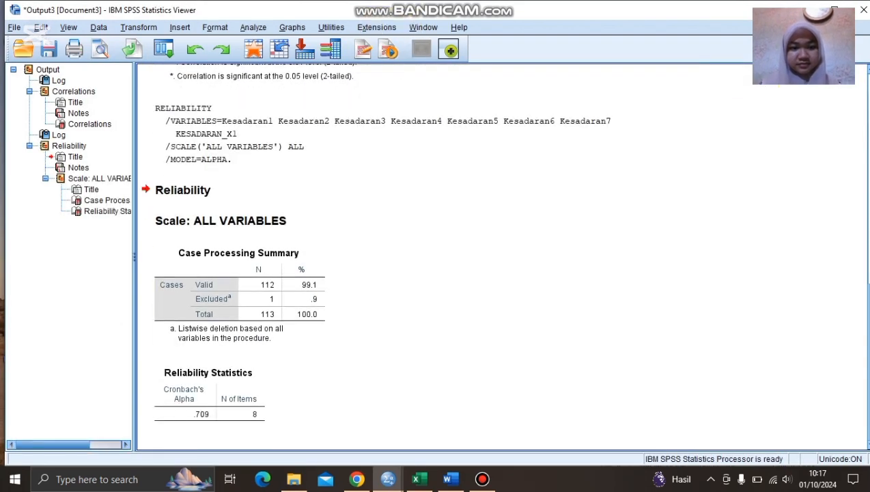
key("alt+Tab")
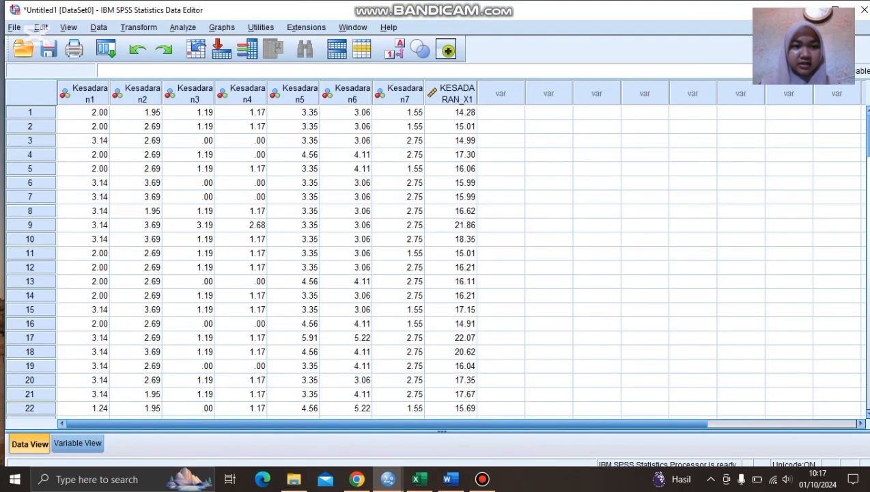
Run the Alpha reliability analysis on Kesadaran 1 to 7 without KESADARAN_X1, including the Scale if item deleted descriptives.
left_click(182, 28)
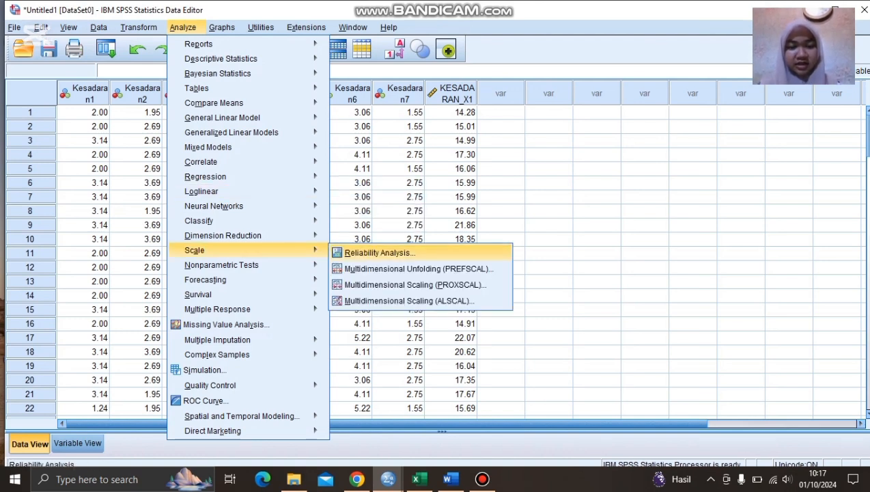
left_click(379, 253)
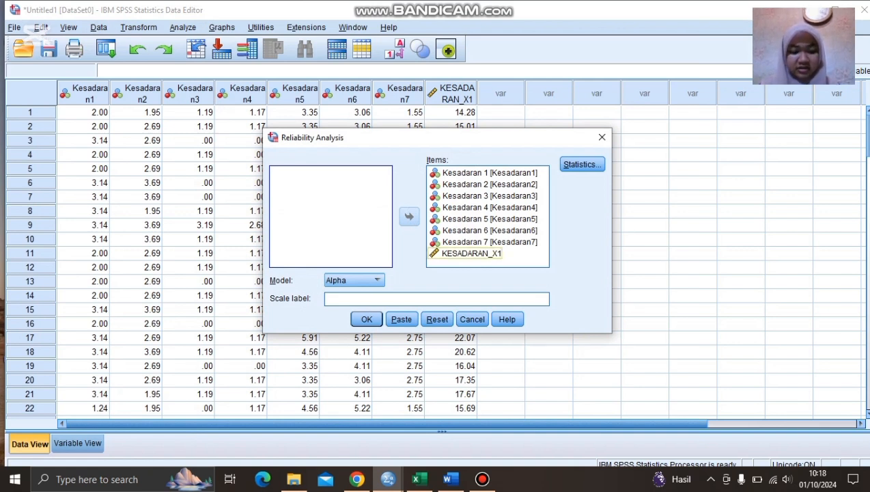
key("ctrl+a")
double_click(472, 254)
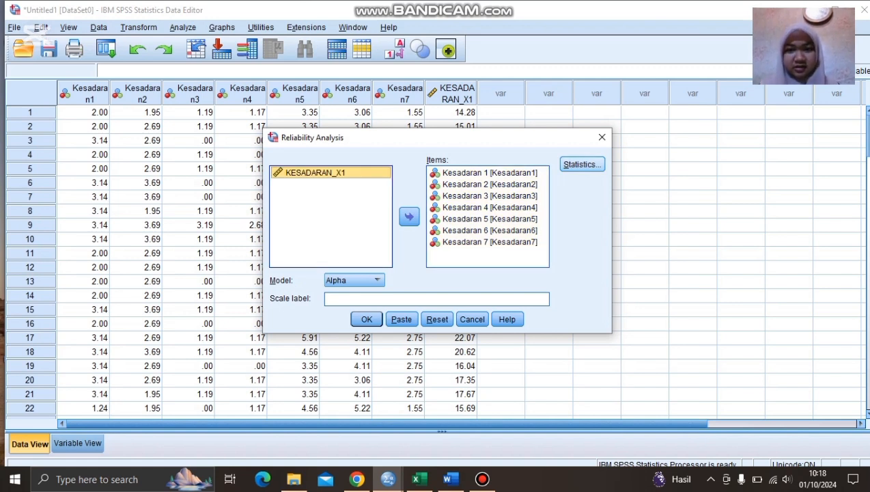
left_click(582, 164)
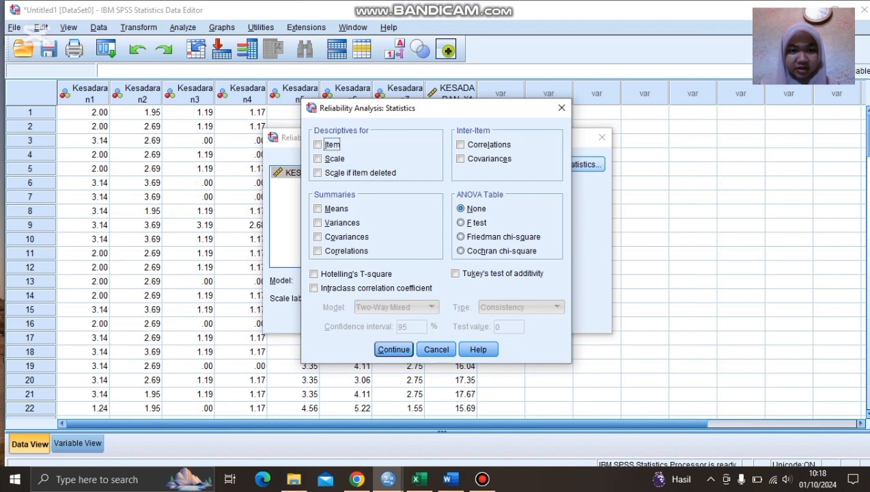
left_click(318, 172)
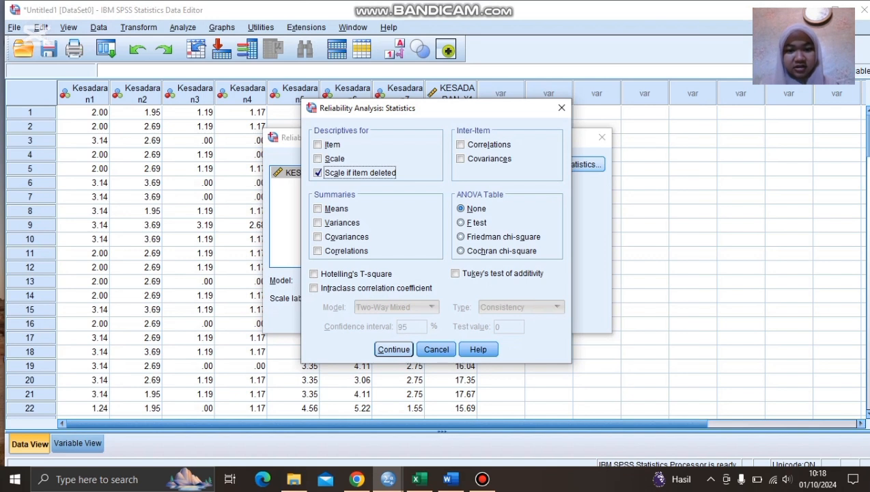
key("Return")
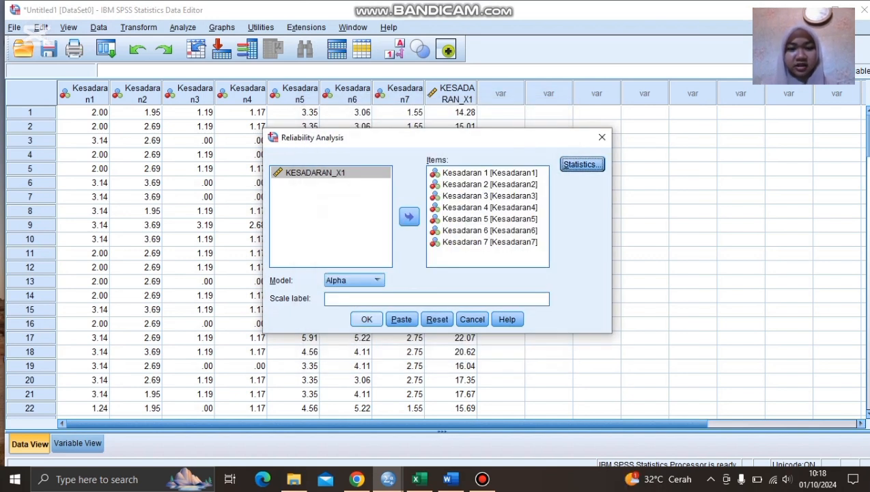
key("Return")
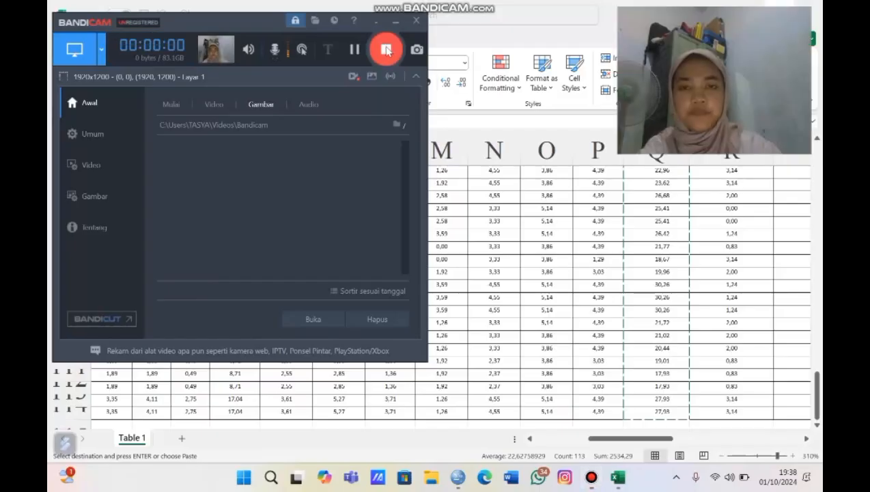
In the Excel sheet Table 1, copy the Persepsi Risiko 1 to 7 columns with their headers, J2 through P114.
left_click(396, 23)
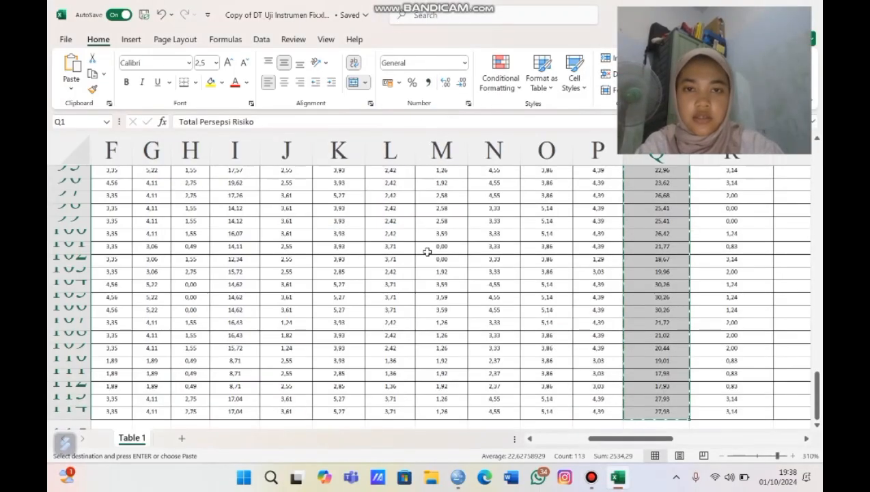
scroll(428, 251, "up", 15)
scroll(428, 251, "up", 10)
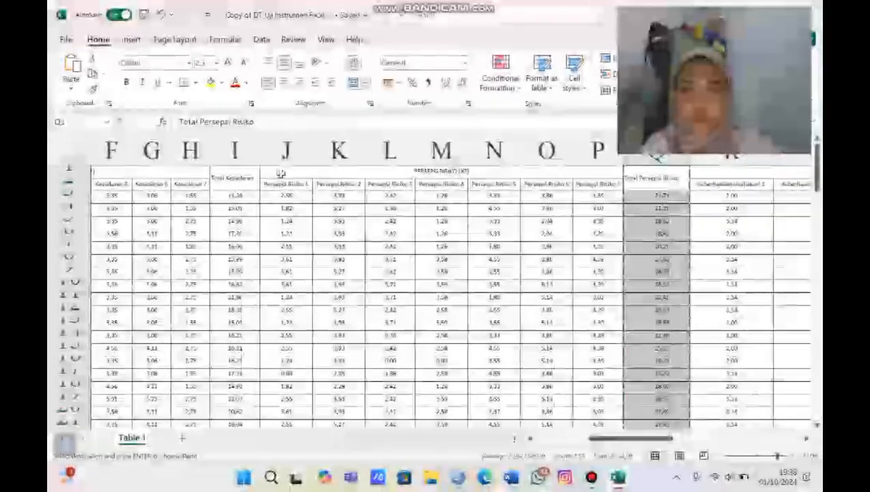
left_click(280, 173)
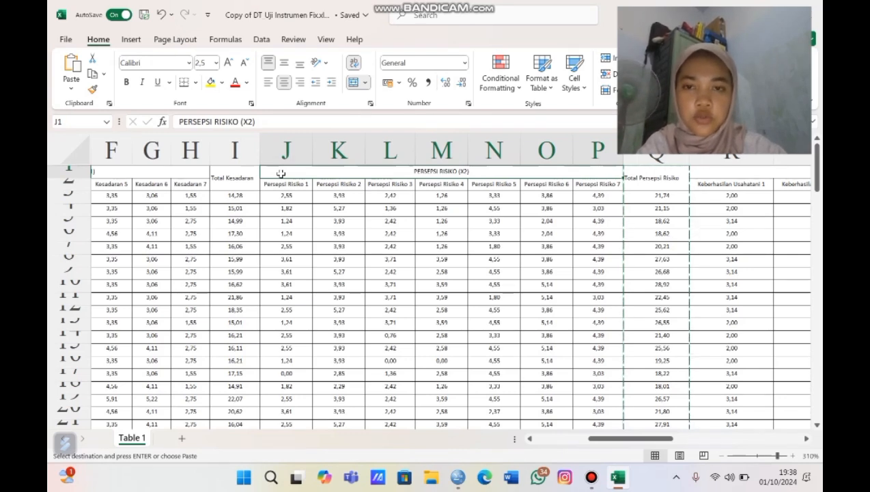
left_click(282, 184)
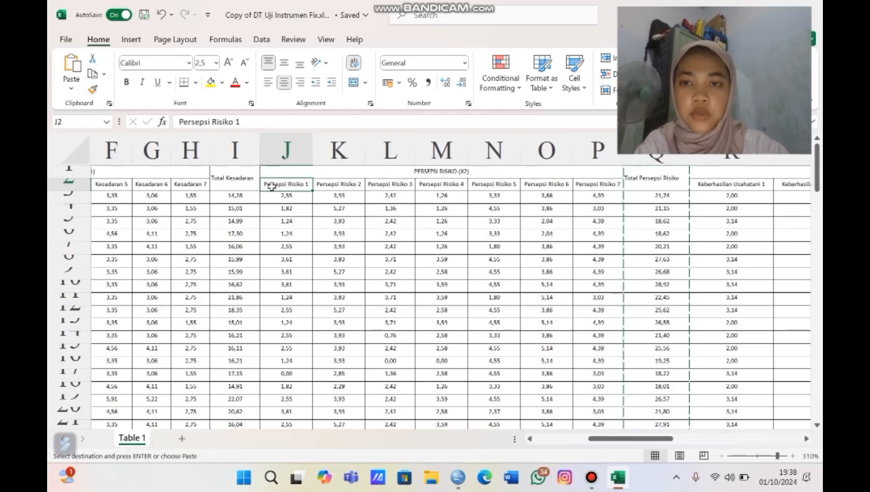
left_click_drag(270, 184, 592, 385)
key("ctrl+c")
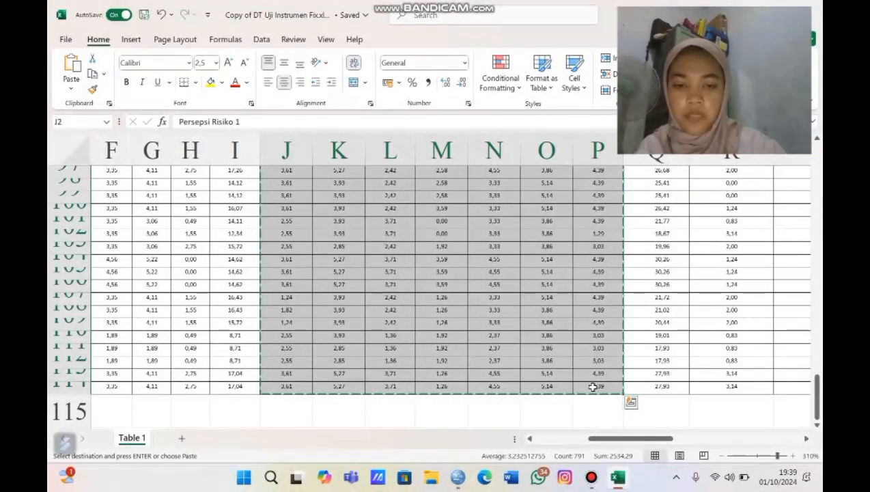
Switch to the empty SPSS dataset and paste the copied data with variable names starting at the first cell.
mouse_move(455, 481)
left_click(402, 411)
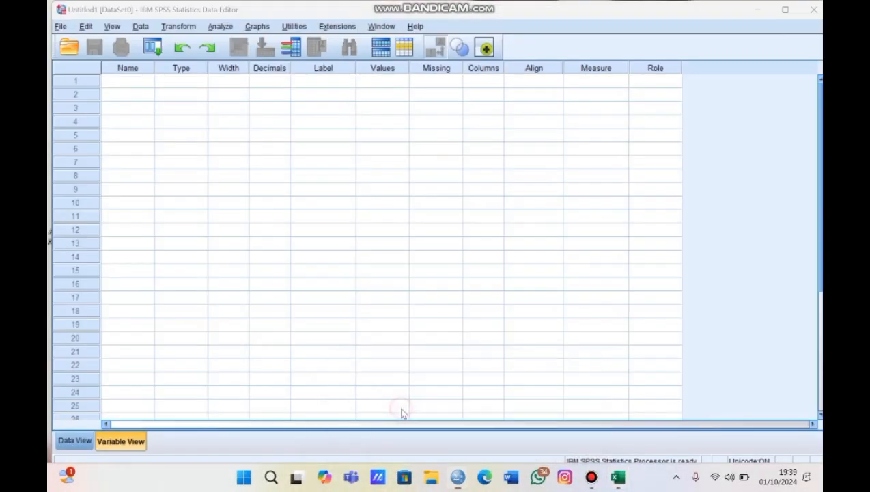
left_click(81, 441)
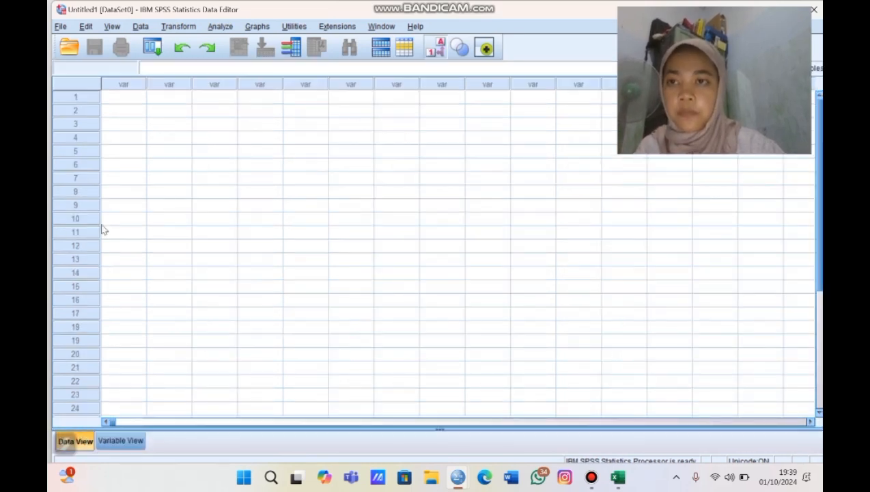
left_click(132, 97)
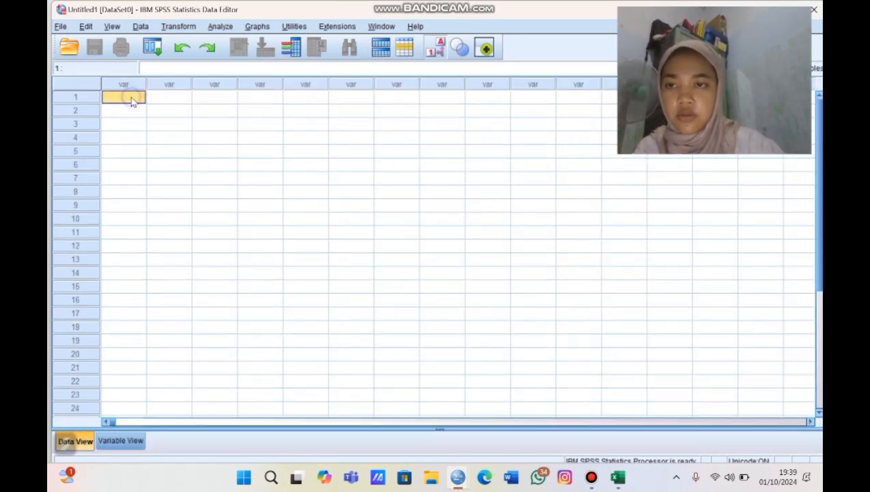
right_click(132, 97)
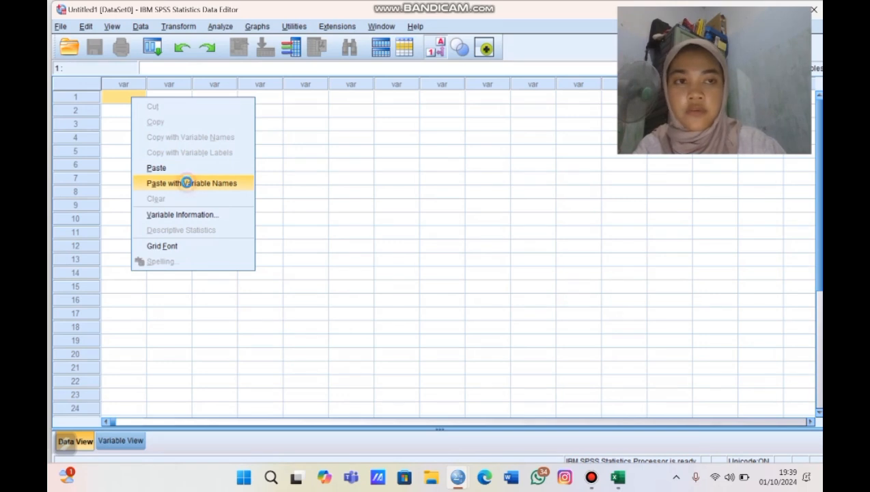
left_click(185, 183)
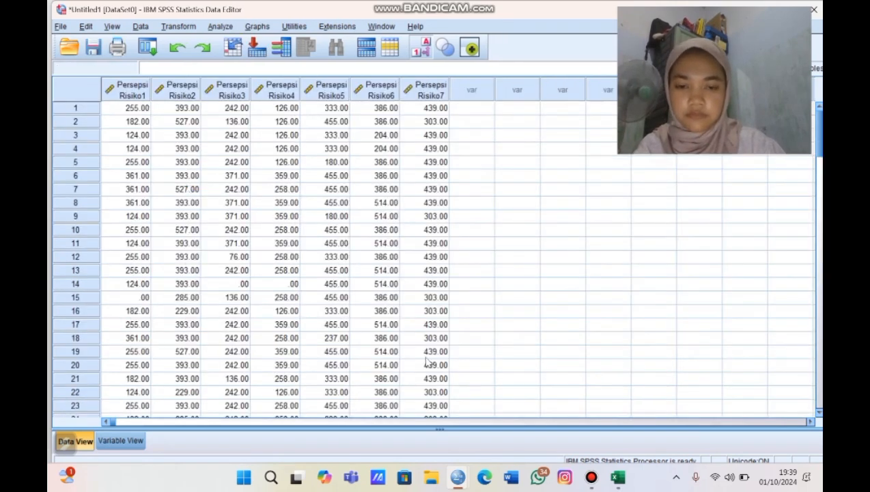
Return to the Excel workbook and copy the Total Persepsi Risiko column with its header, Q1 through Q114.
mouse_move(617, 477)
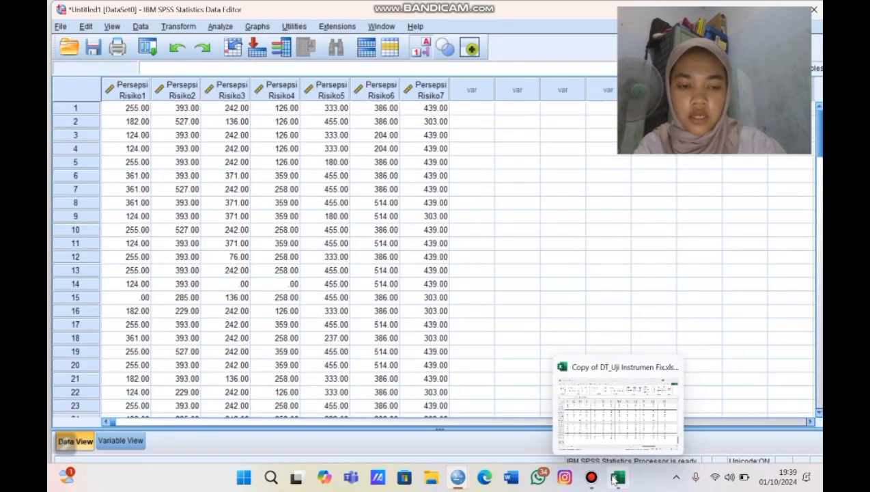
left_click(618, 420)
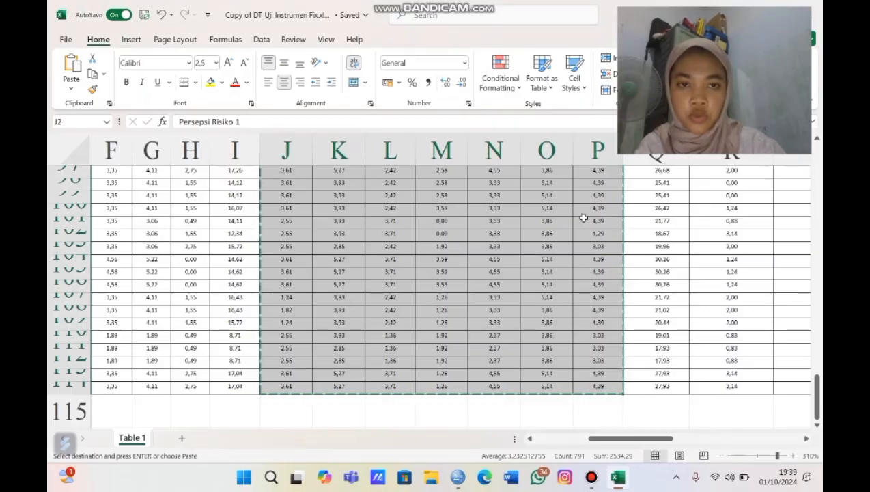
scroll(583, 217, "up", 20)
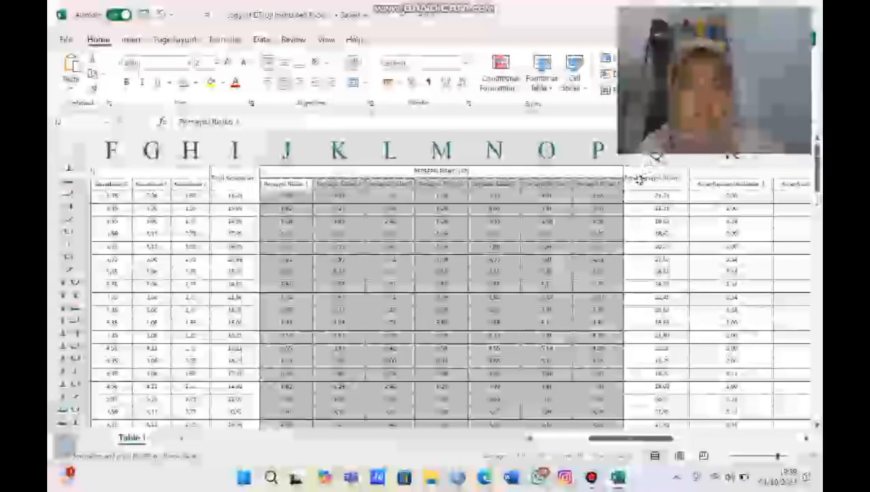
left_click(653, 177)
key("Escape")
right_click(659, 283)
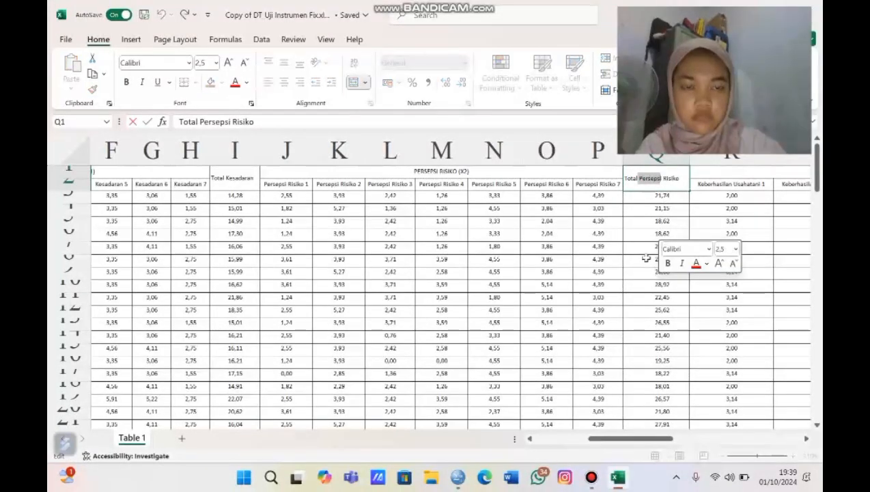
left_click(643, 258)
left_click(638, 178)
left_click_drag(638, 179, 663, 395)
key("ctrl+c")
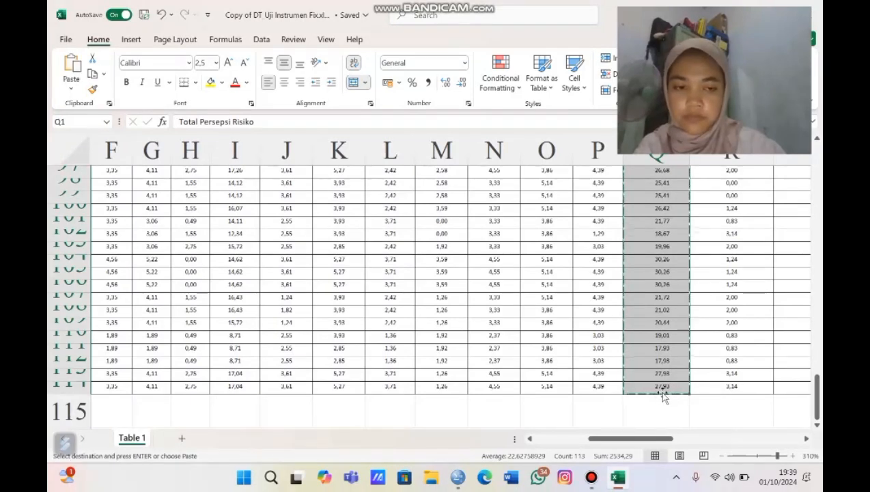
In the SPSS dataset, paste the copied totals with variable names into the first empty column beside PersepsiRisiko7.
mouse_move(458, 477)
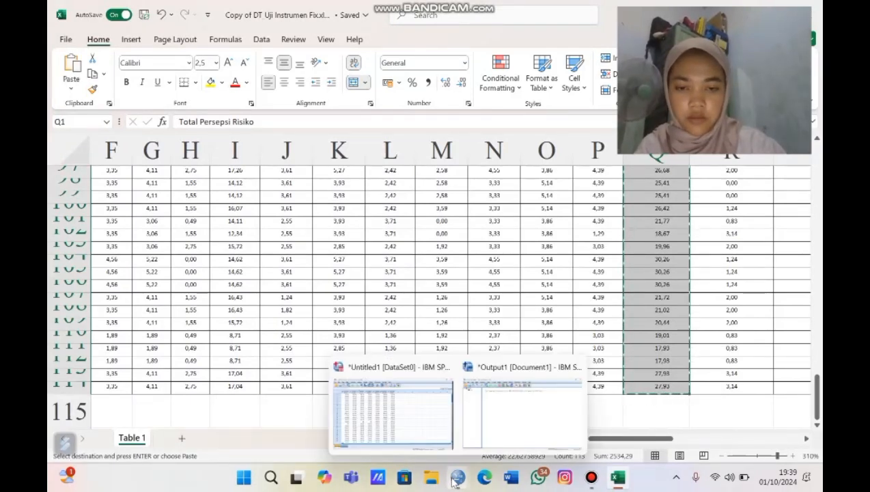
left_click(415, 414)
left_click(464, 106)
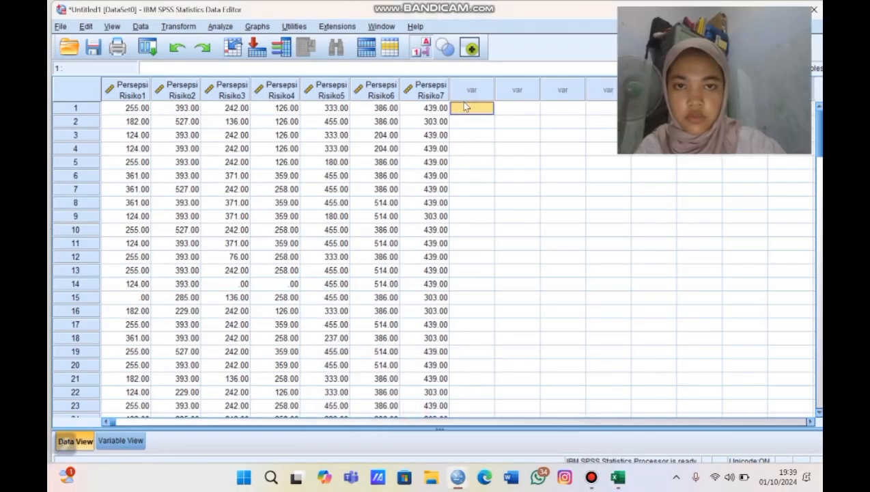
right_click(466, 111)
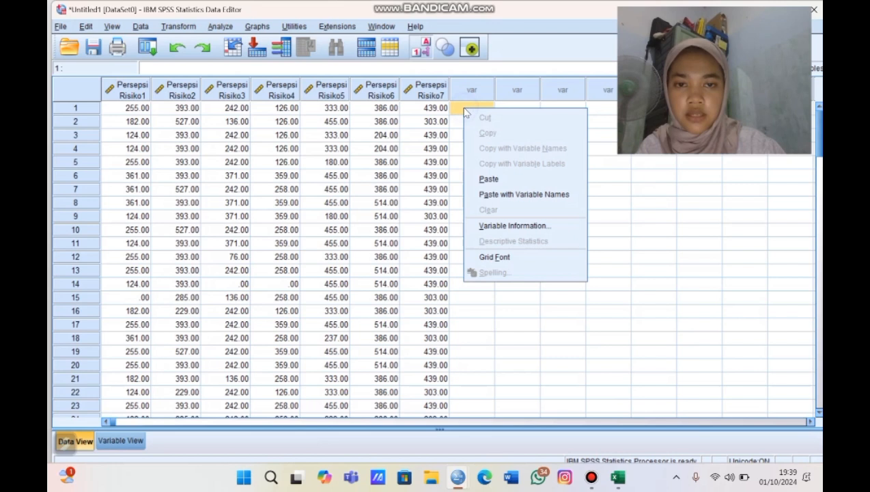
left_click(497, 194)
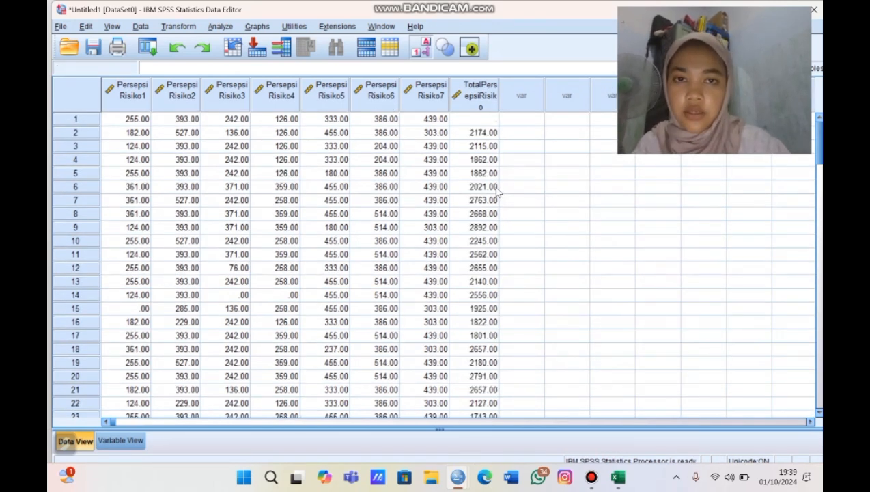
In the variable definitions, set the measurement level of Persepsi Risiko 1, 2 and 3 to Nominal.
left_click(122, 441)
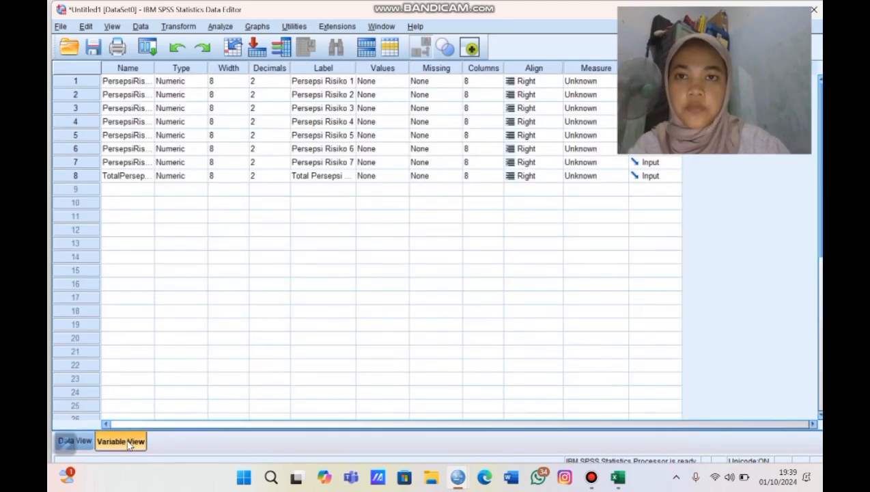
left_click(605, 81)
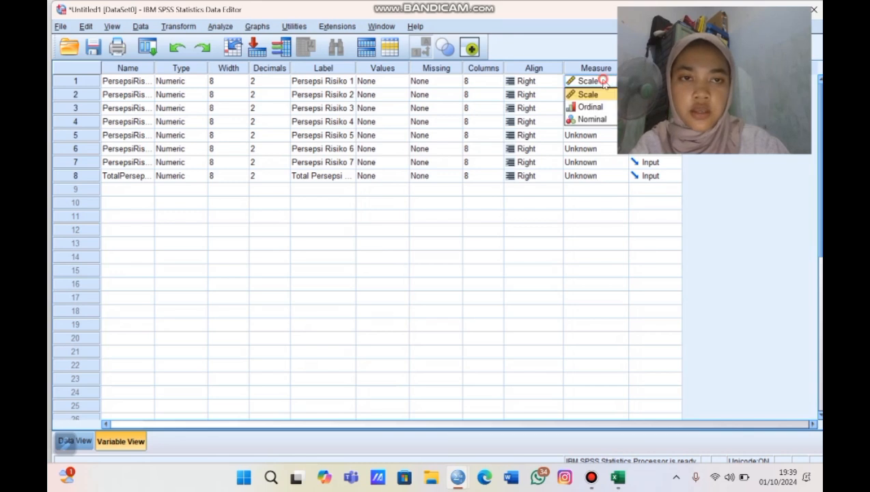
left_click(591, 119)
left_click(596, 108)
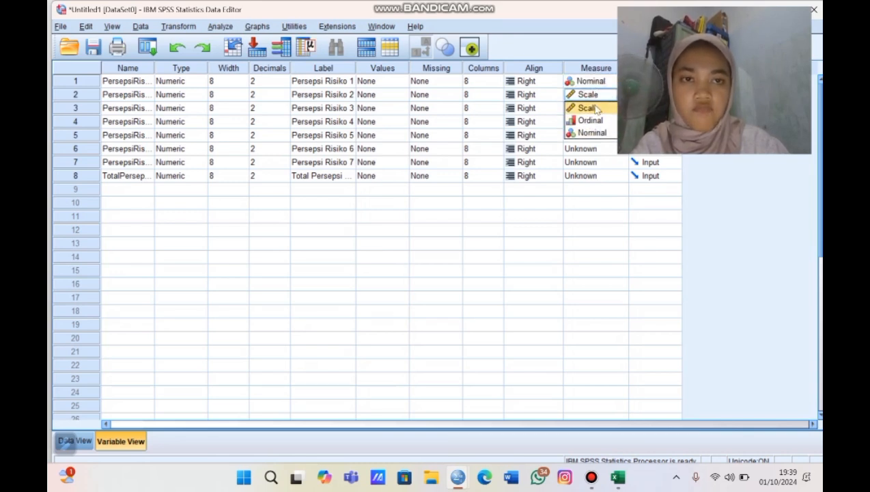
left_click(591, 132)
left_click(592, 108)
left_click_drag(592, 108, 593, 134)
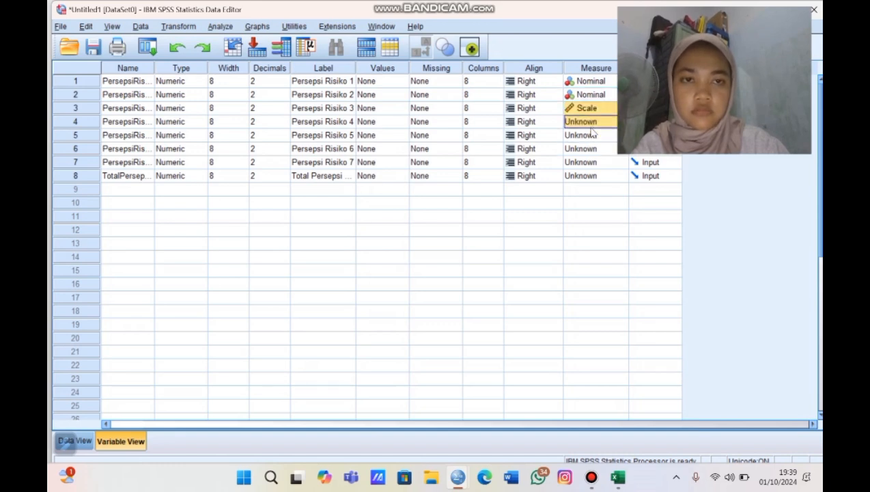
left_click(592, 110)
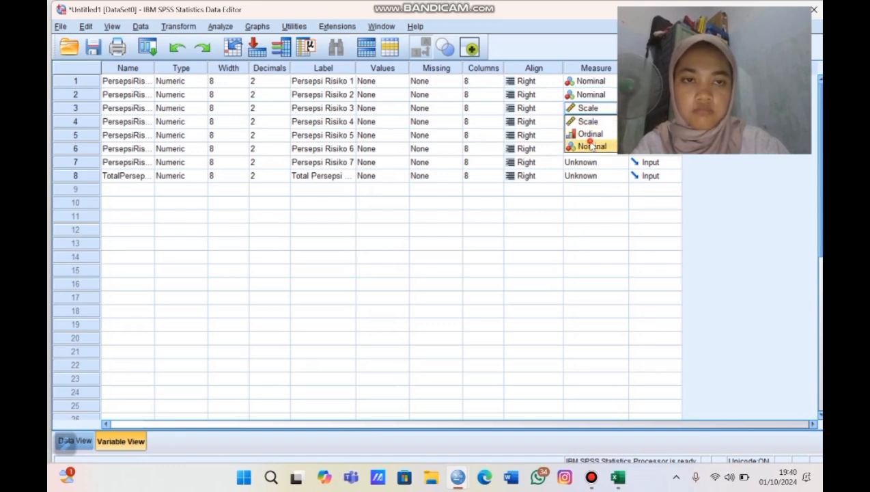
left_click(592, 147)
Set the measurement level of Persepsi Risiko 4 to 7 to Nominal and of Total Persepsi Risiko to Scale.
left_click(592, 121)
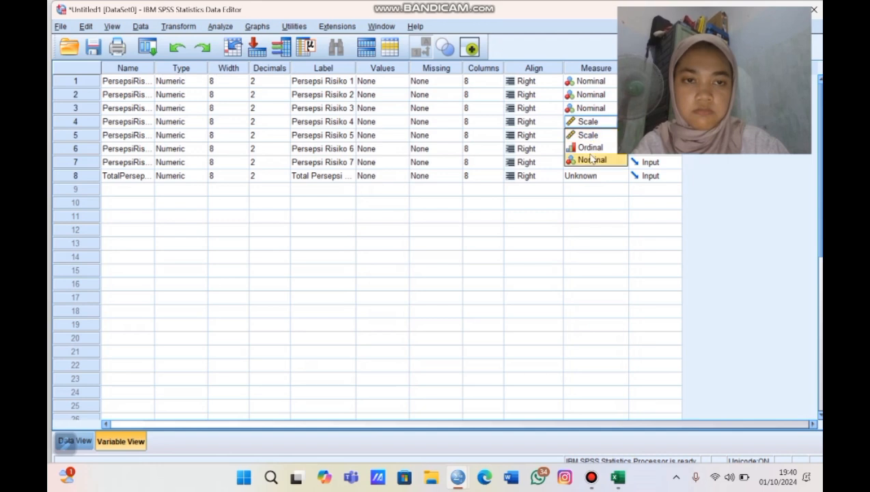
left_click(592, 159)
left_click(589, 135)
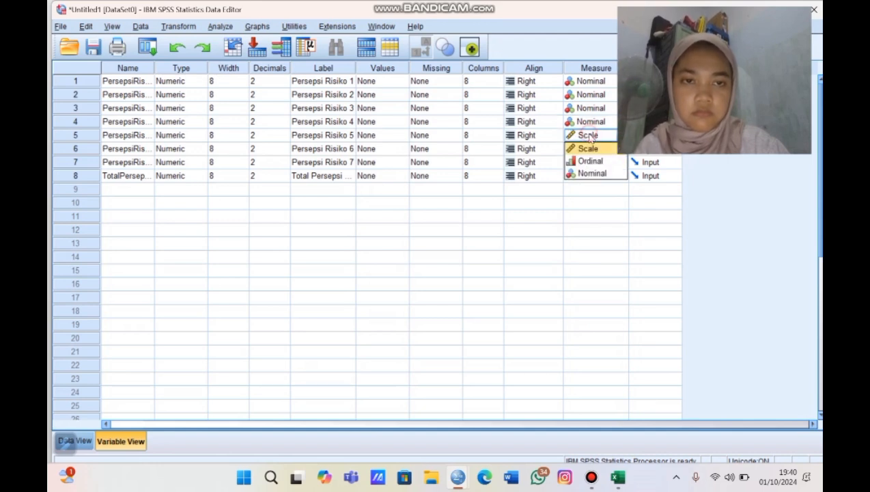
left_click(590, 172)
left_click(591, 149)
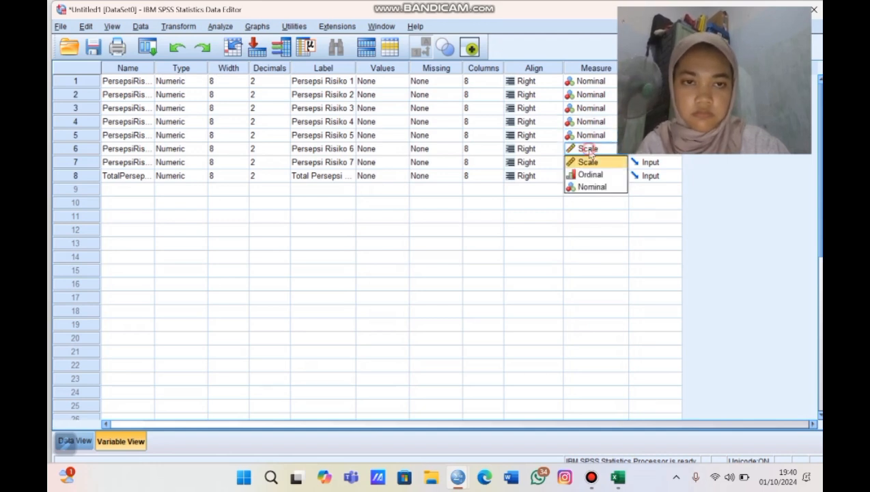
left_click(590, 187)
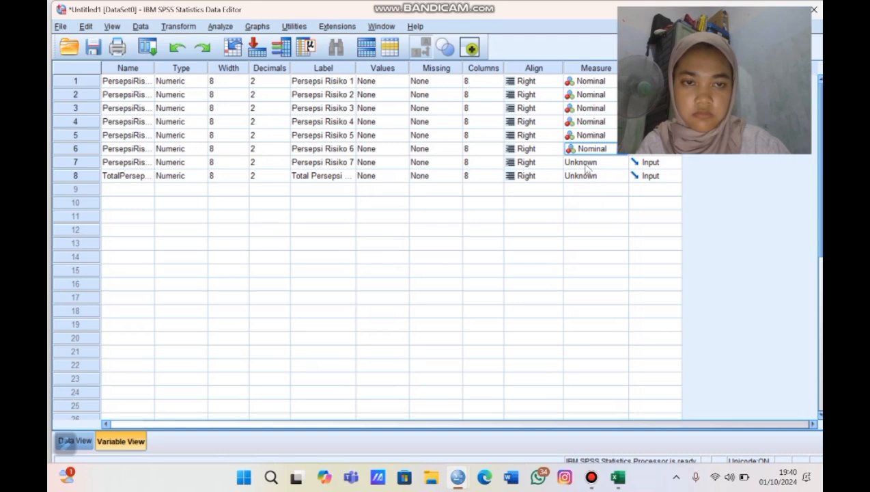
left_click(586, 165)
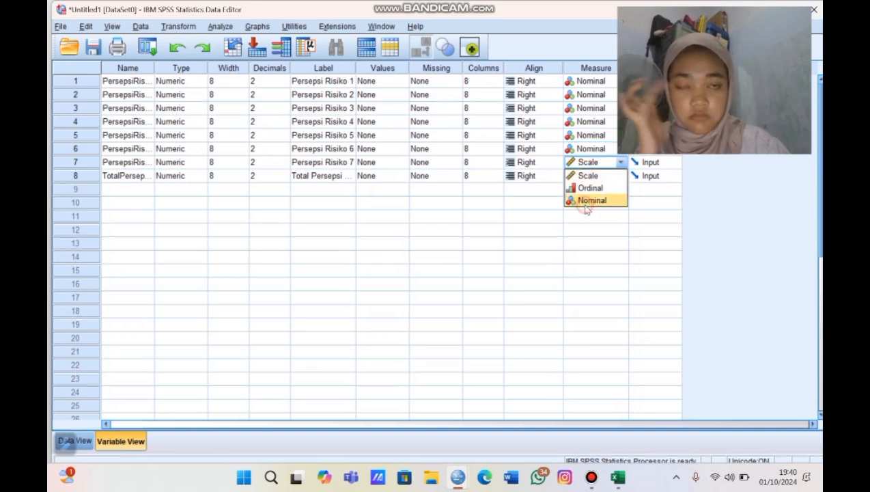
left_click(585, 203)
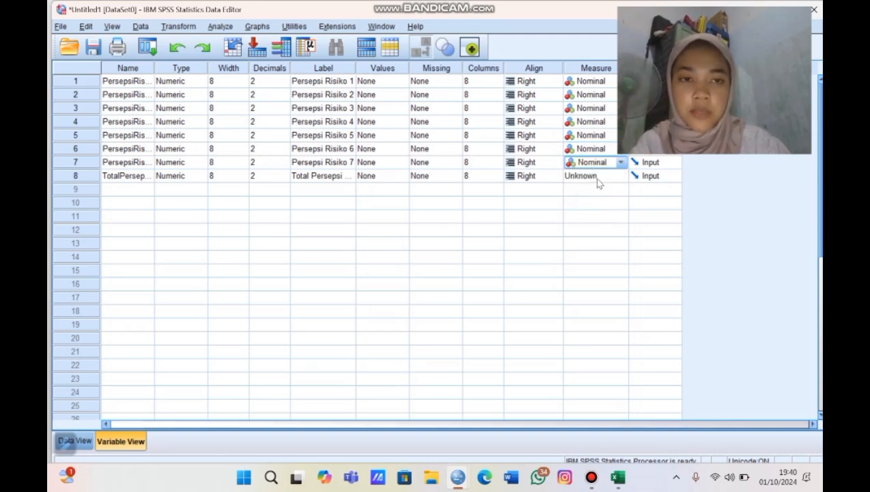
left_click(596, 180)
left_click(596, 192)
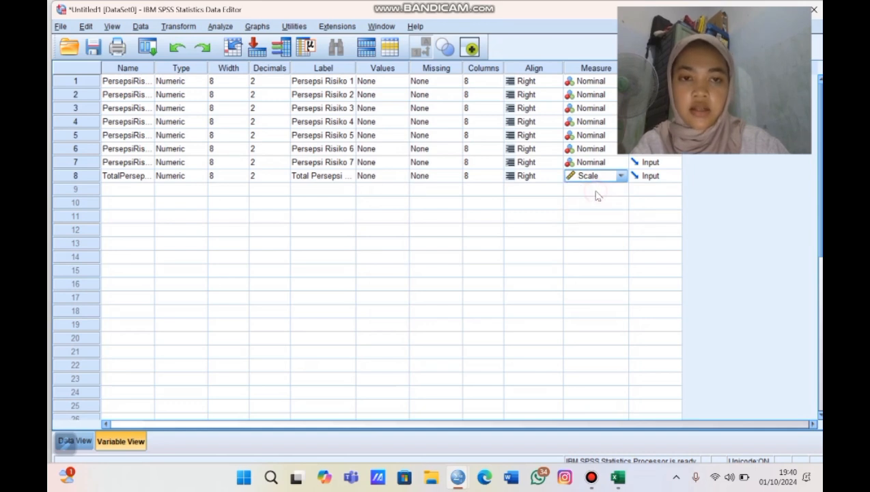
Run a two-tailed Pearson bivariate correlation on Persepsi Risiko 1 to 7 and Total Persepsi Risiko, and view the correlation table.
left_click(222, 26)
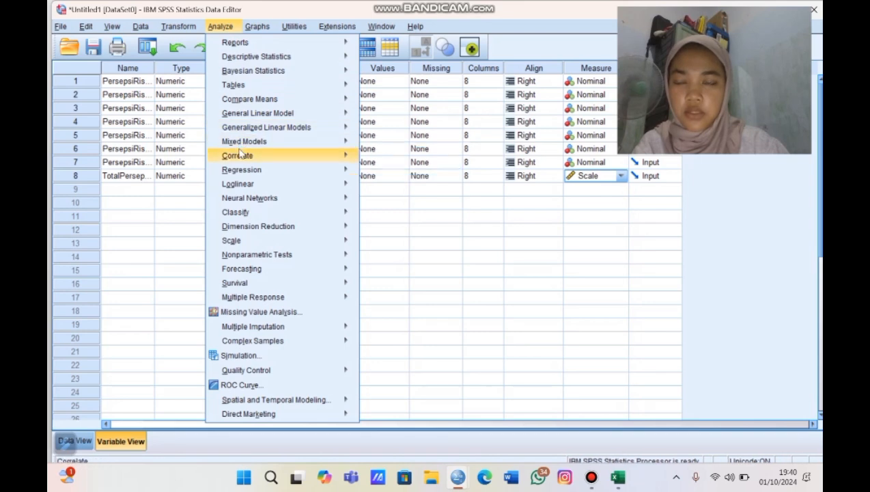
mouse_move(240, 154)
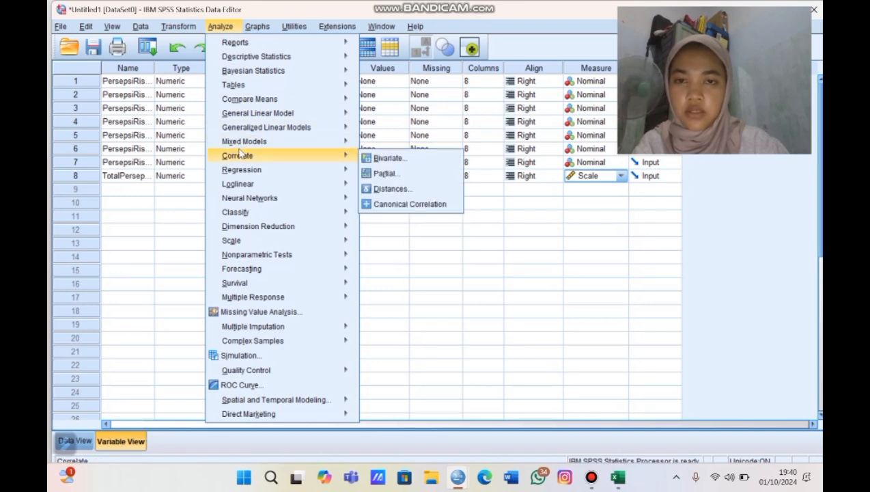
left_click(373, 161)
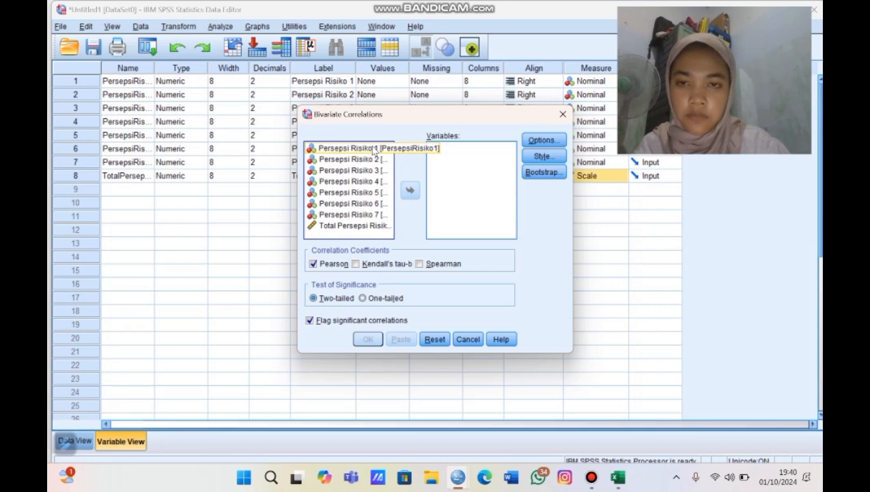
key("ctrl+a")
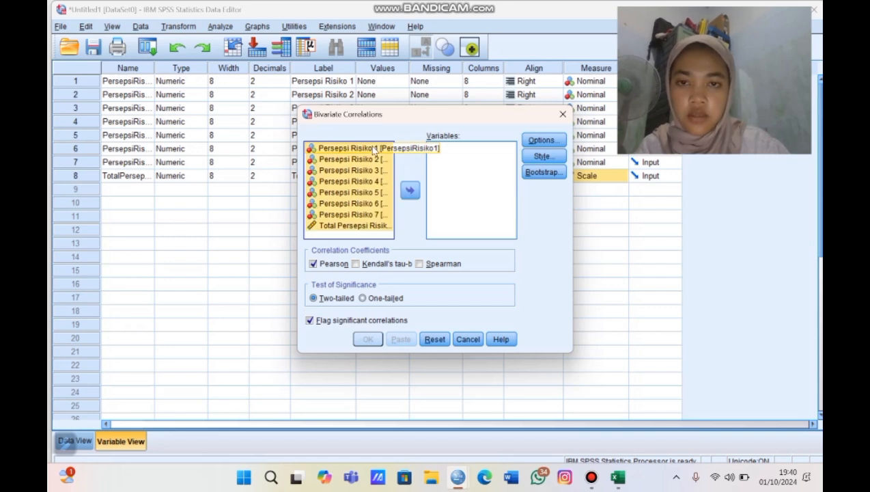
left_click(412, 191)
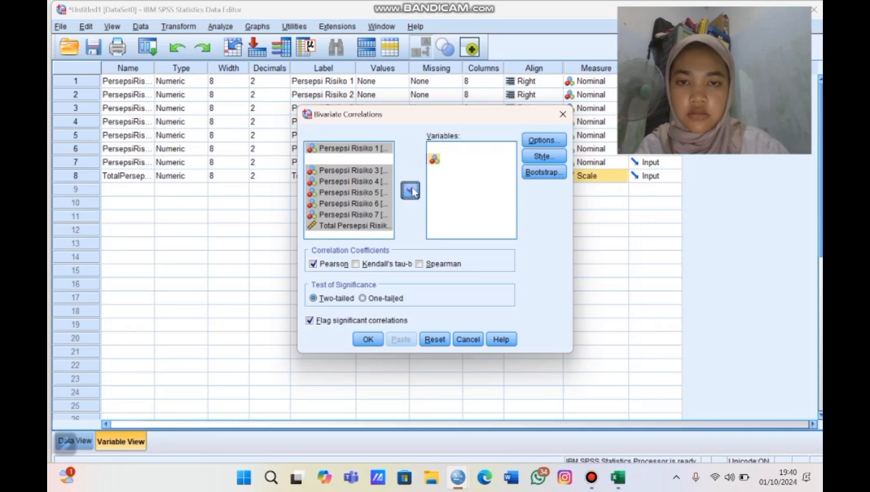
left_click(360, 147)
left_click(368, 340)
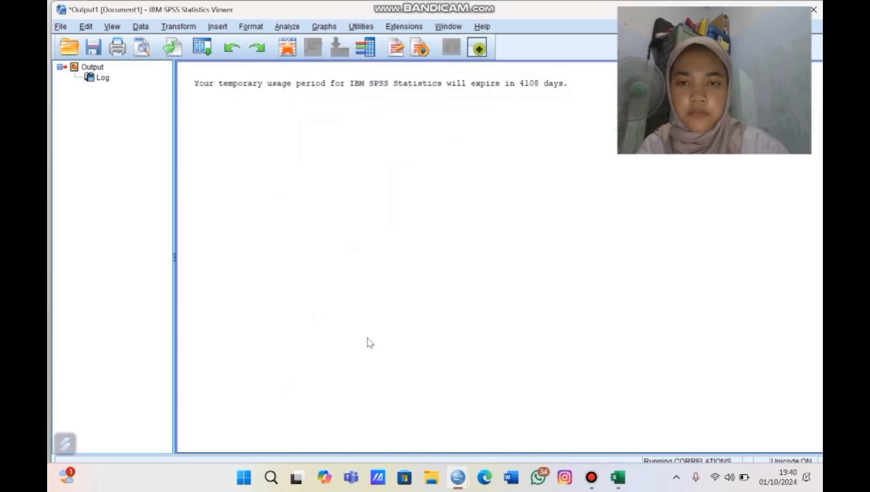
scroll(553, 315, "down", 3)
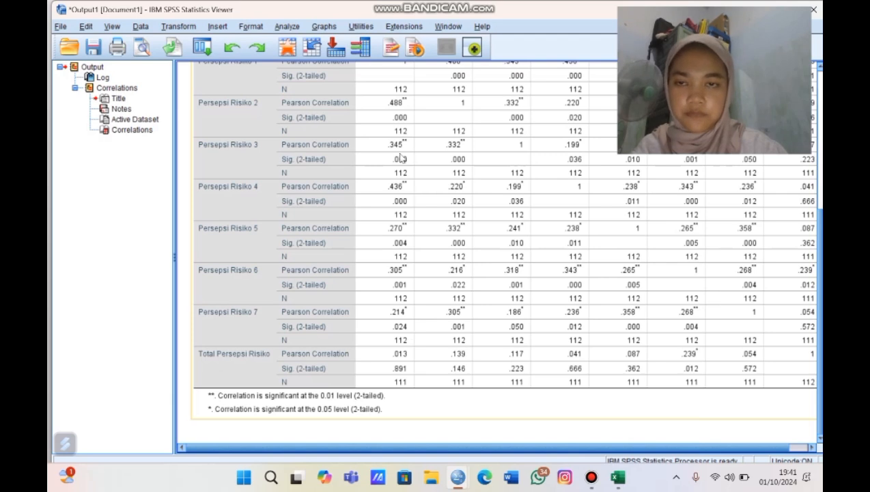
Run a Reliability Analysis with the Alpha model on Persepsi Risiko 1 to 7 and Total Persepsi Risiko.
left_click(288, 26)
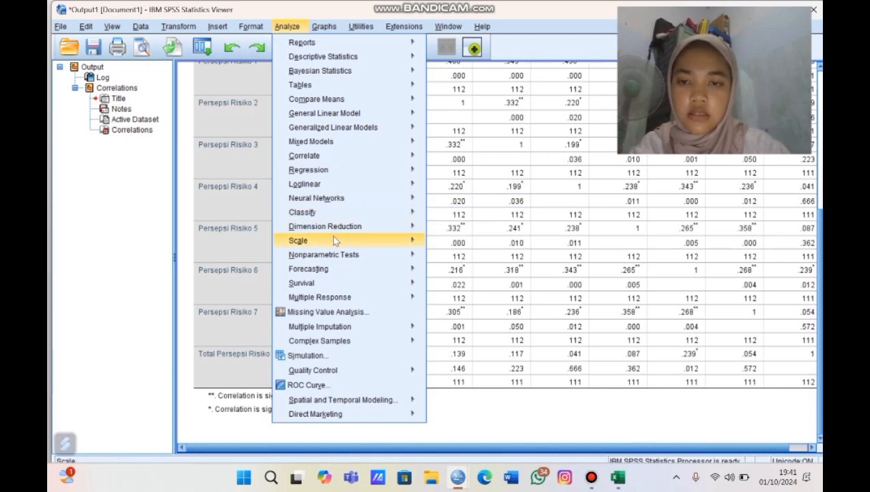
mouse_move(335, 239)
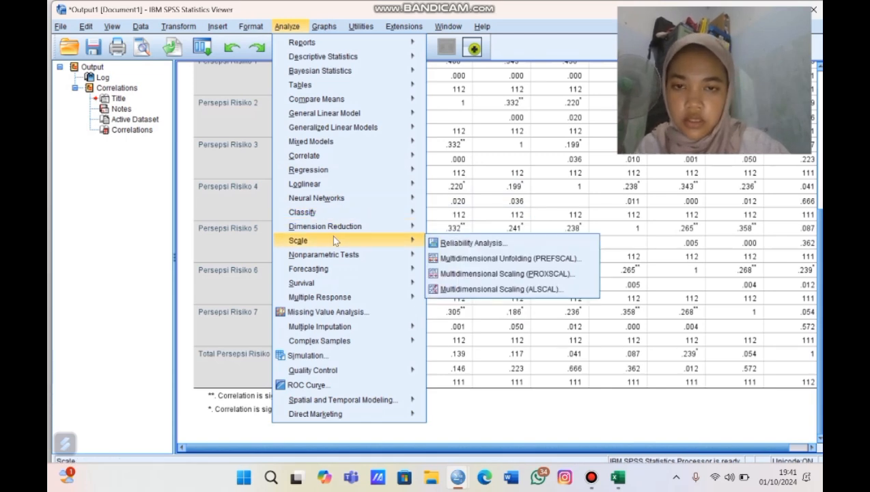
left_click(446, 244)
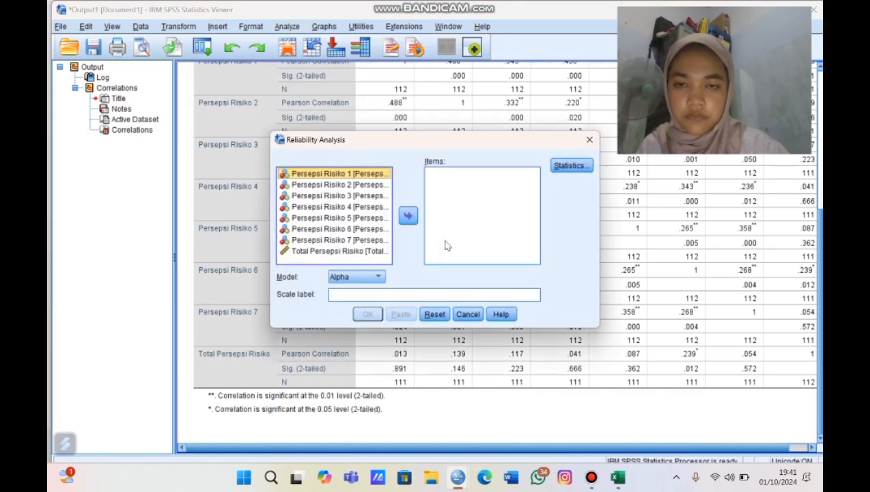
left_click(372, 176)
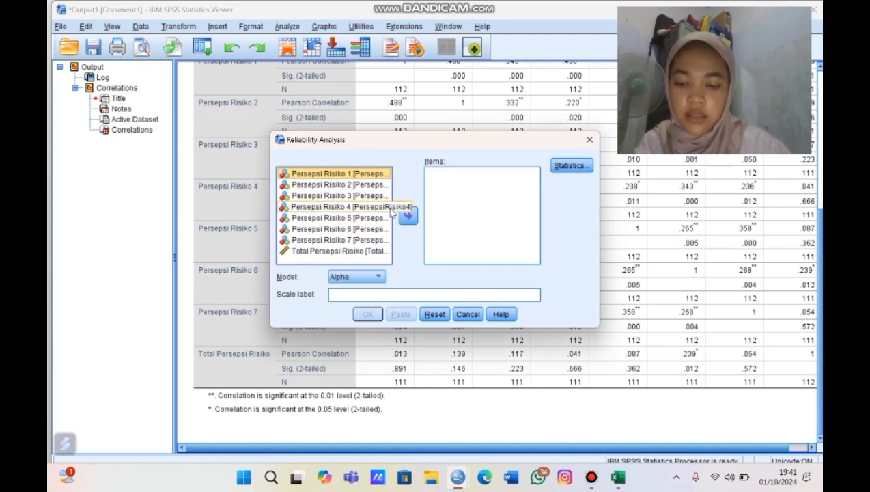
key("ctrl+a")
left_click(407, 215)
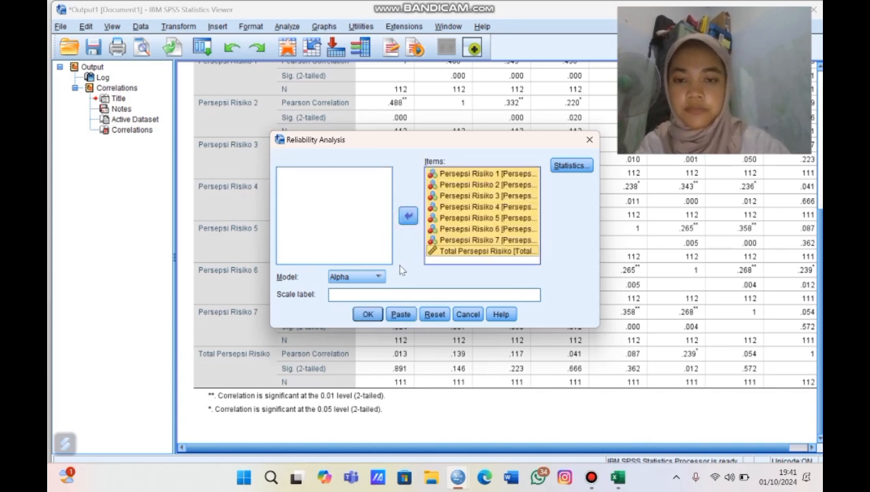
left_click(370, 314)
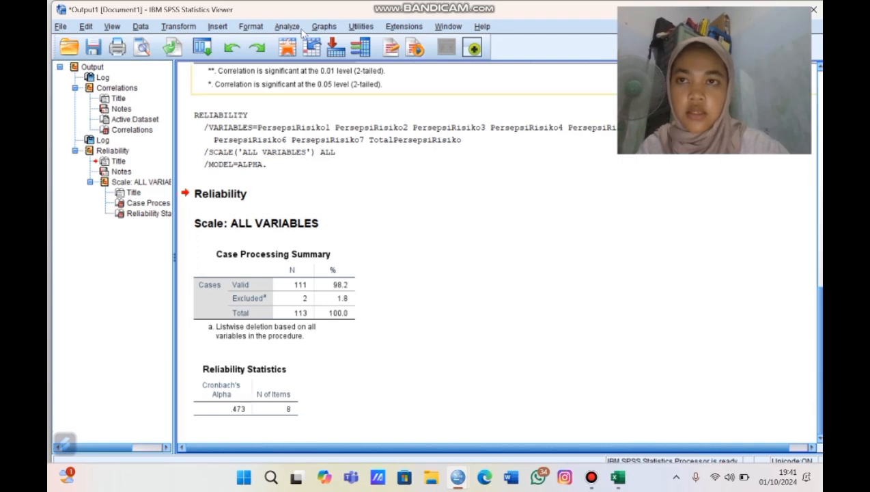
Return to the dataset, reopen Reliability Analysis and remove Total Persepsi Risiko from the analysed items.
mouse_move(457, 482)
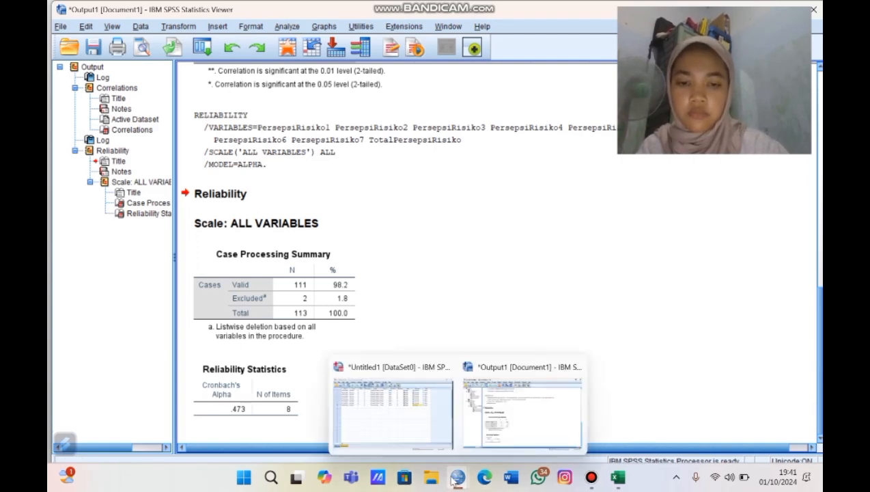
left_click(392, 406)
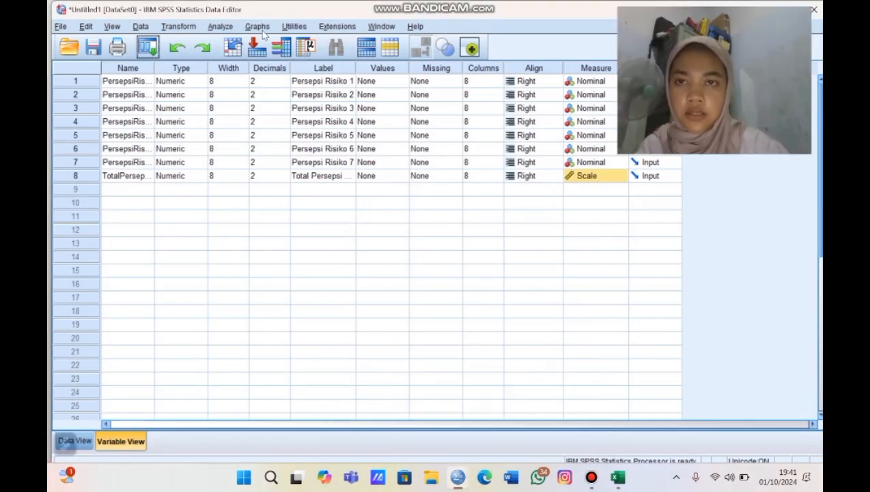
left_click(216, 26)
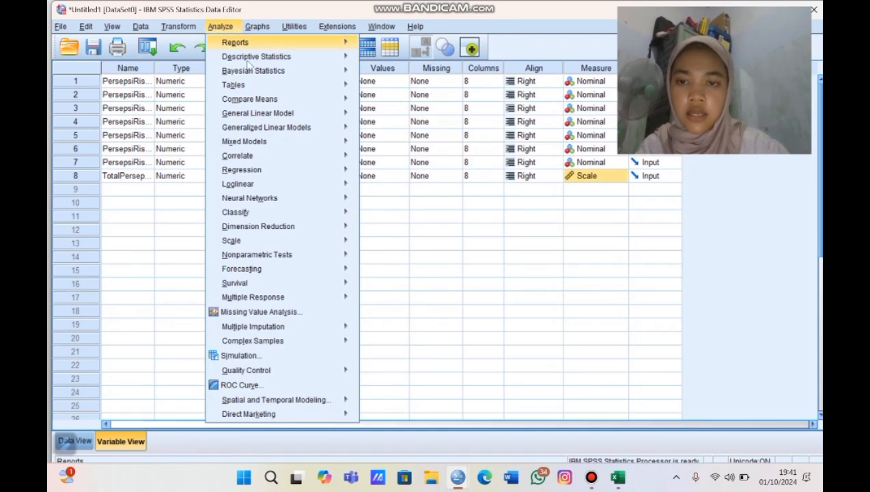
mouse_move(274, 189)
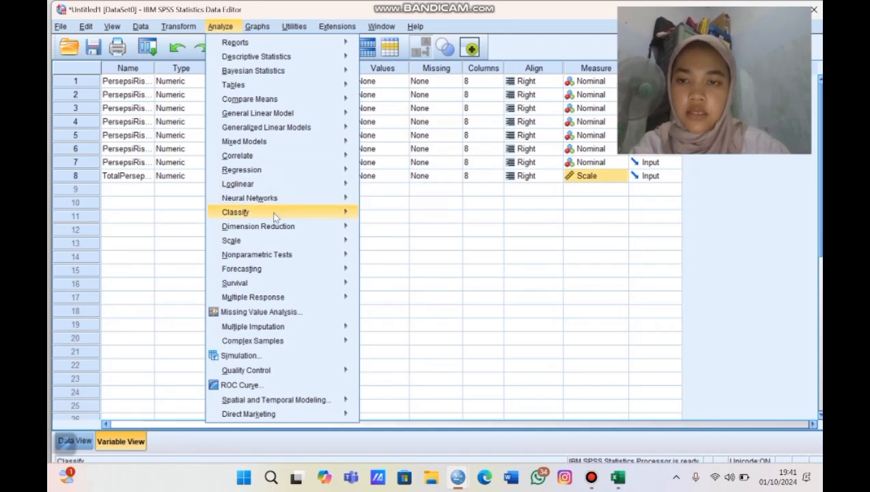
mouse_move(273, 243)
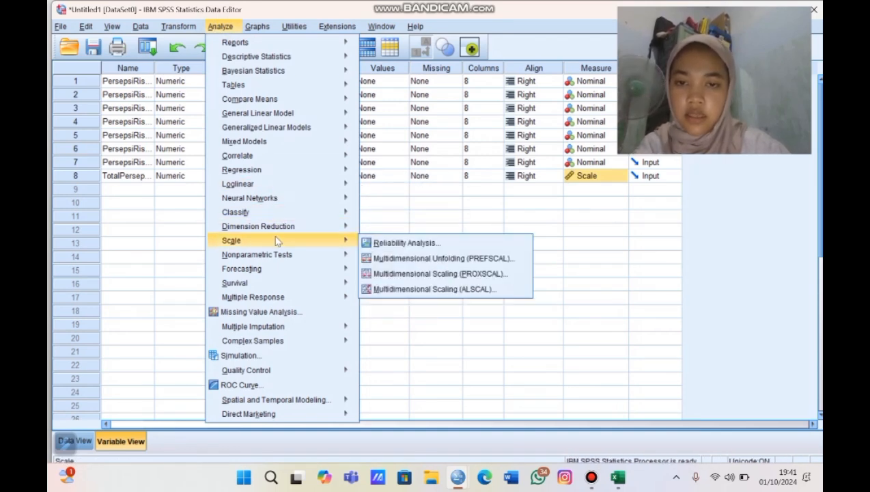
left_click(389, 245)
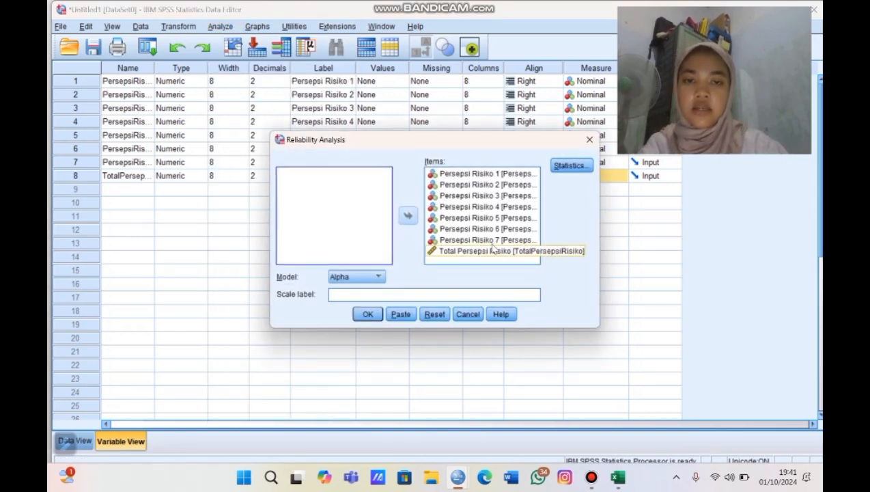
left_click(491, 252)
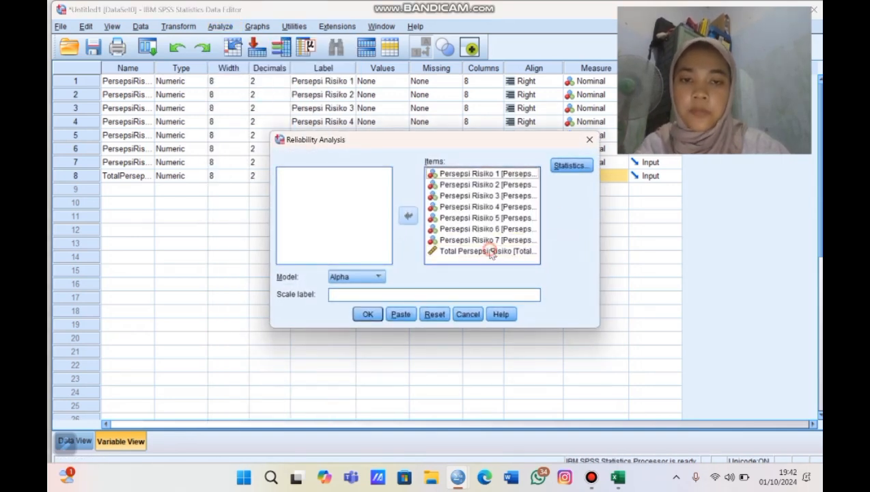
left_click(409, 217)
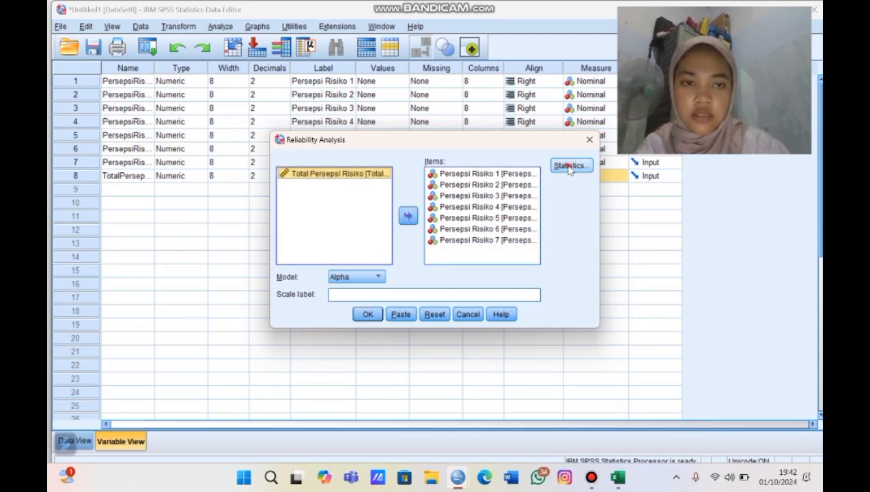
Enable the Scale if item deleted descriptives and run the Reliability Analysis on Persepsi Risiko 1 to 7.
left_click(569, 167)
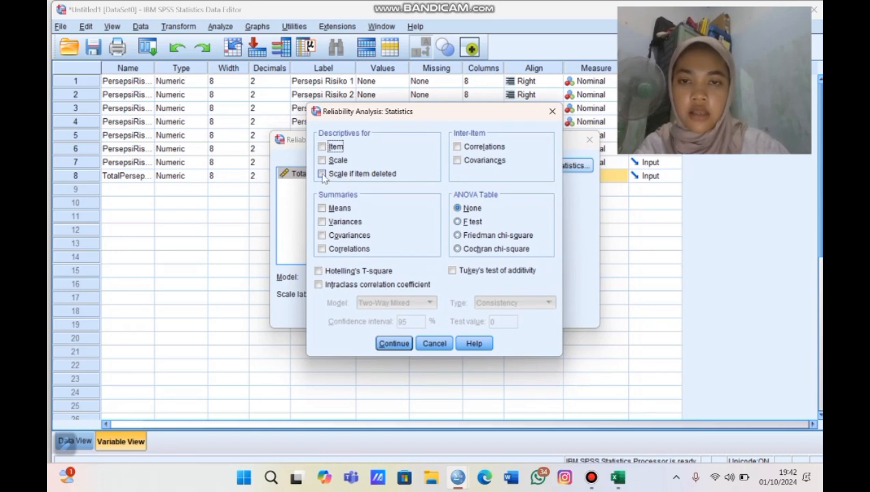
left_click(322, 174)
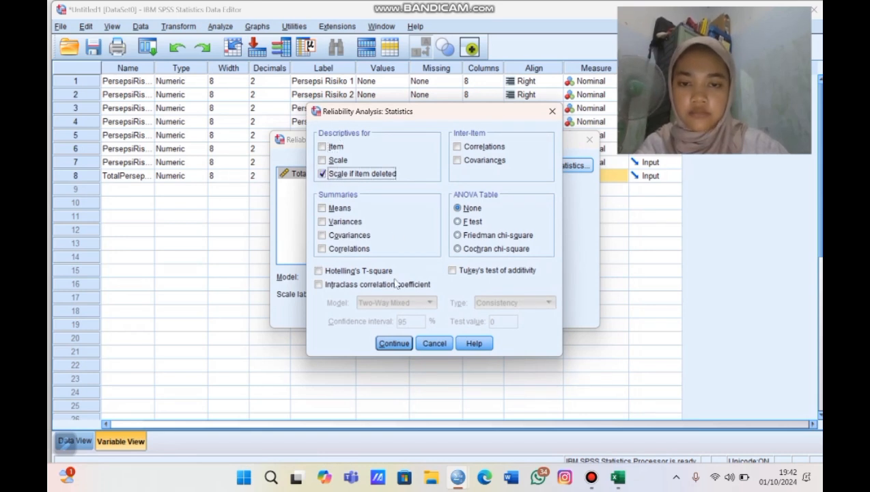
left_click(393, 342)
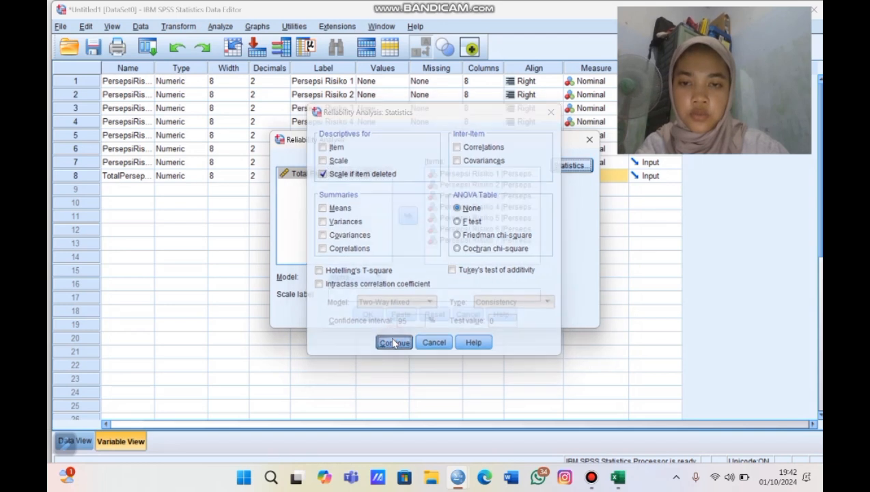
left_click(369, 314)
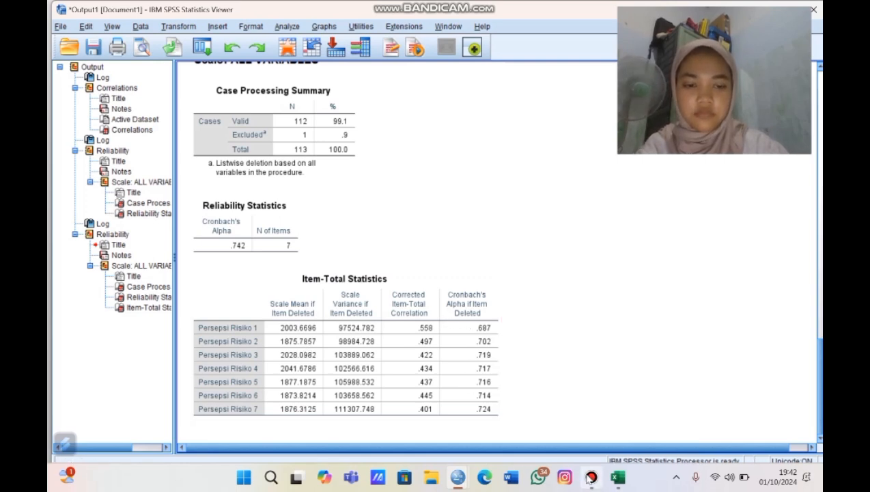
mouse_move(591, 477)
left_click(588, 427)
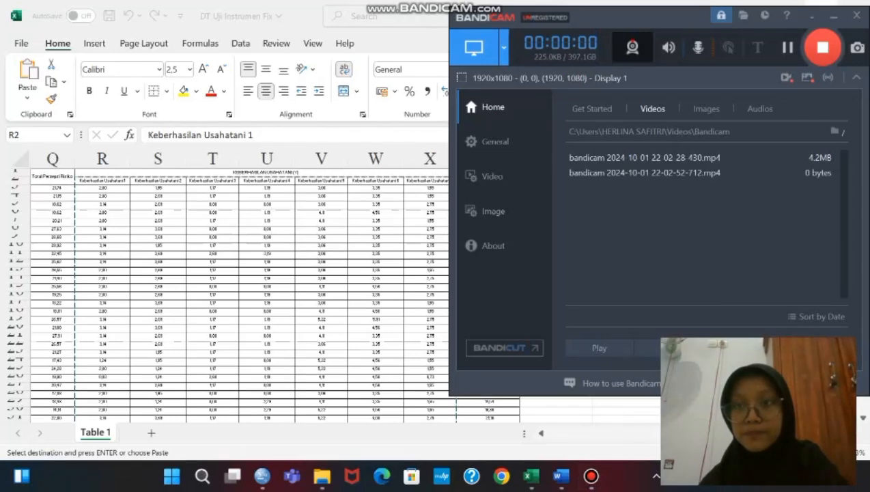
left_click(785, 69)
mouse_move(821, 15)
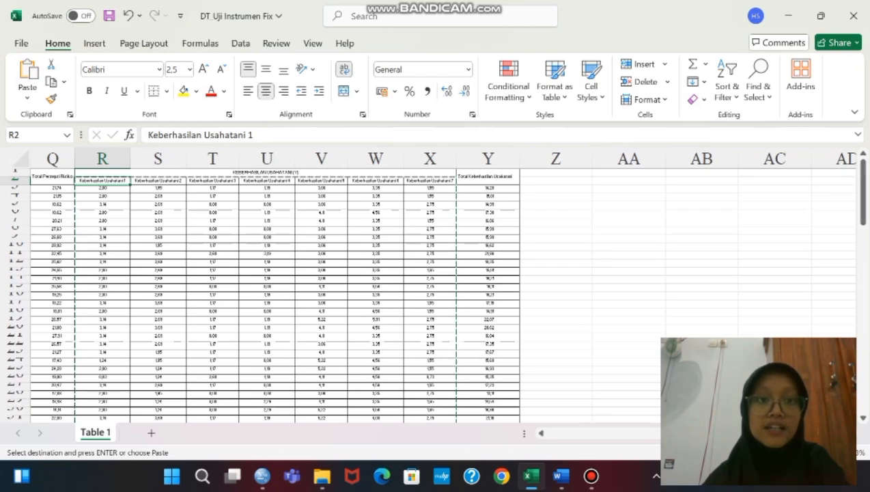
Copy the Keberhasilan Usahatani 1 to 7 columns with their headers, cells R2 to X114, in the Excel sheet.
left_click(212, 212)
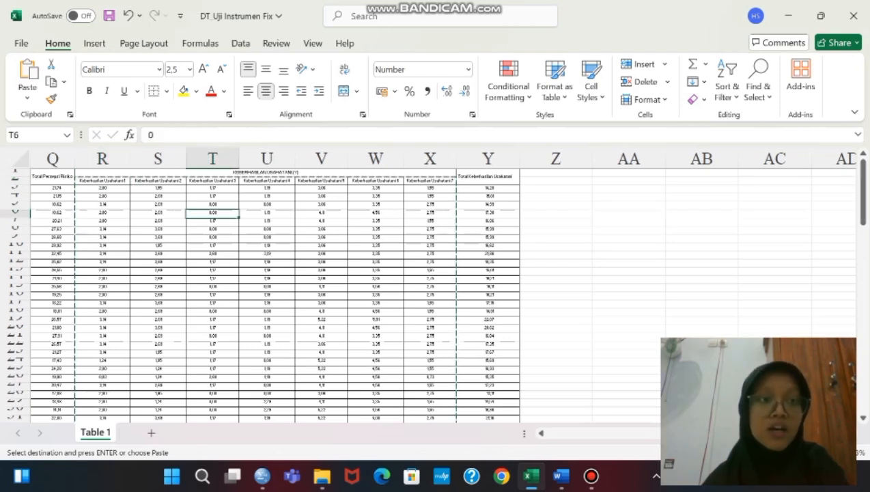
left_click(103, 180)
left_click(102, 213)
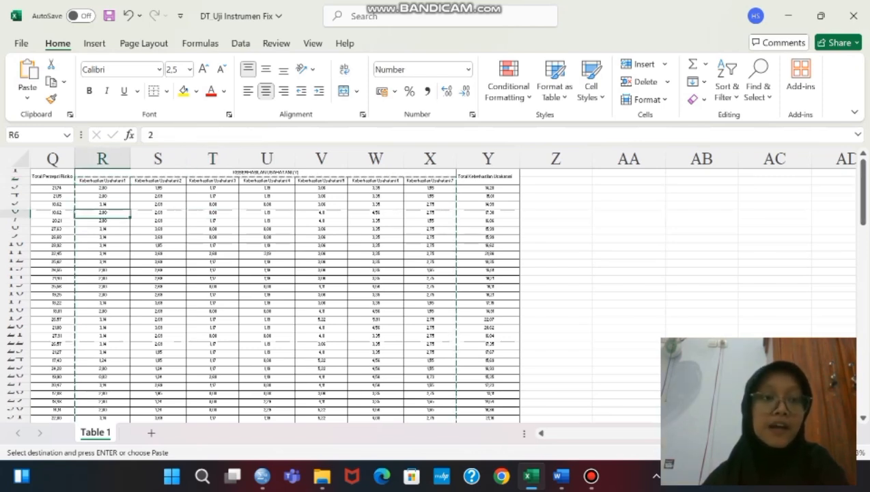
left_click_drag(103, 180, 454, 407)
right_click(427, 407)
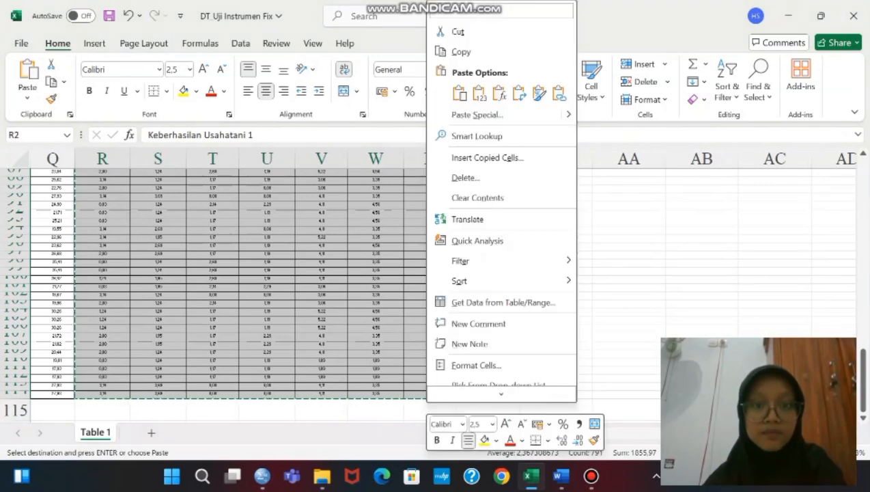
left_click(461, 51)
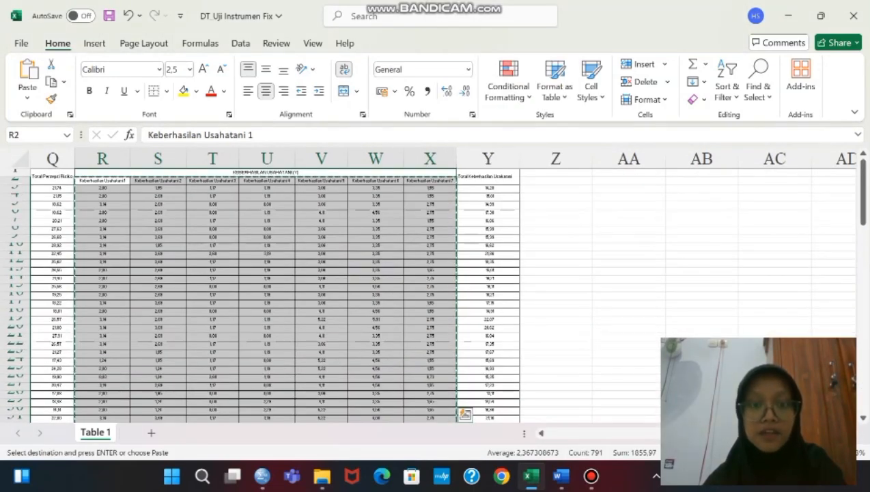
Switch to the empty SPSS dataset and paste the copied columns with variable names, starting at the first cell.
mouse_move(263, 476)
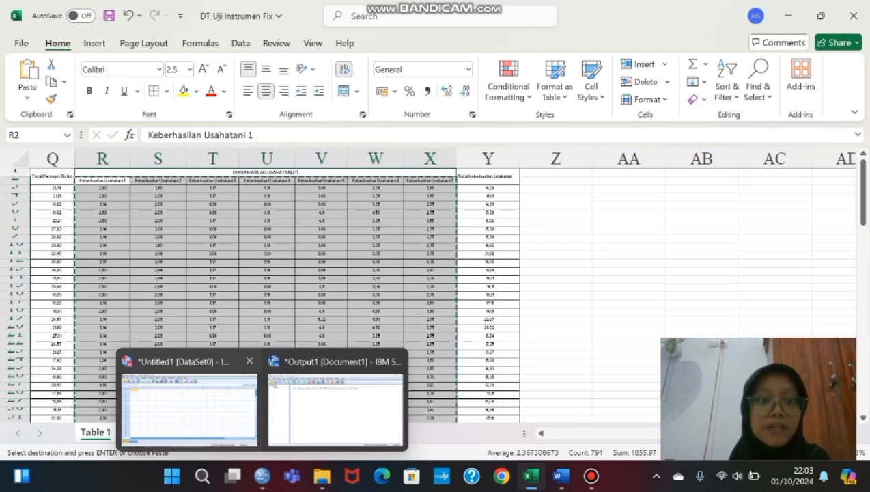
left_click(198, 383)
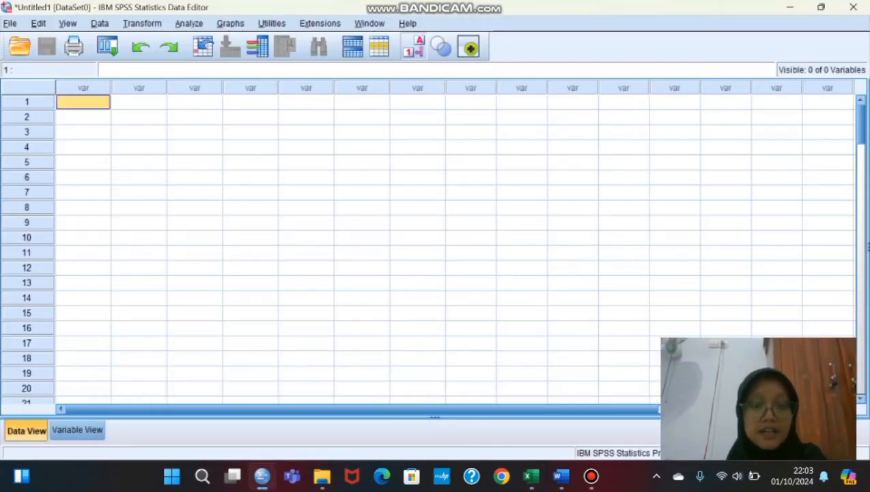
right_click(97, 103)
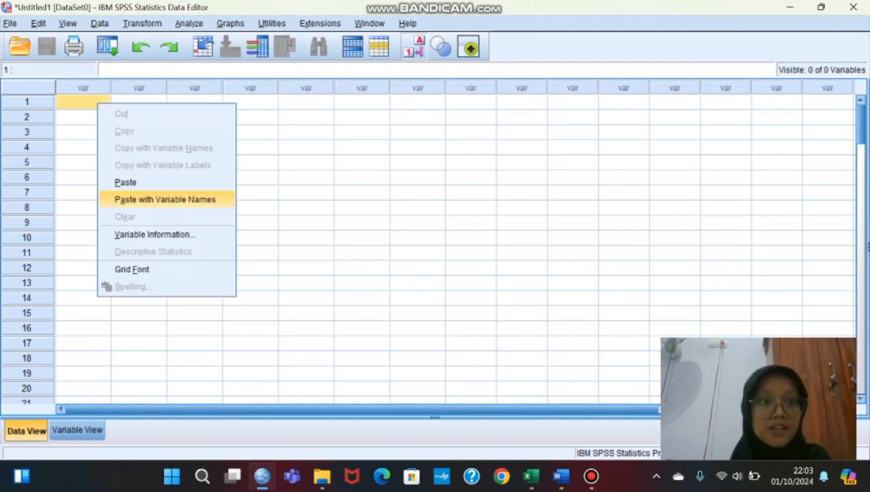
left_click(164, 199)
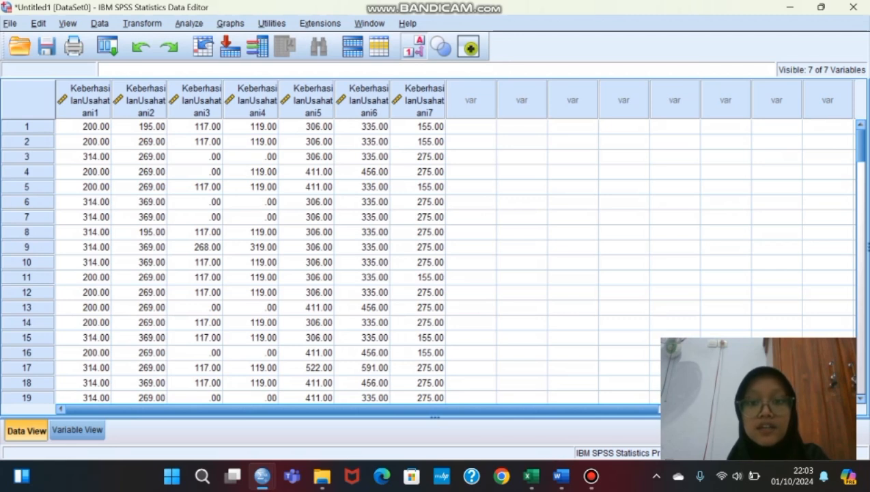
Return to the Excel sheet and copy the Total Keberhasilan Usahatani values, cells Y3 to Y114, without the header.
mouse_move(531, 476)
left_click(529, 403)
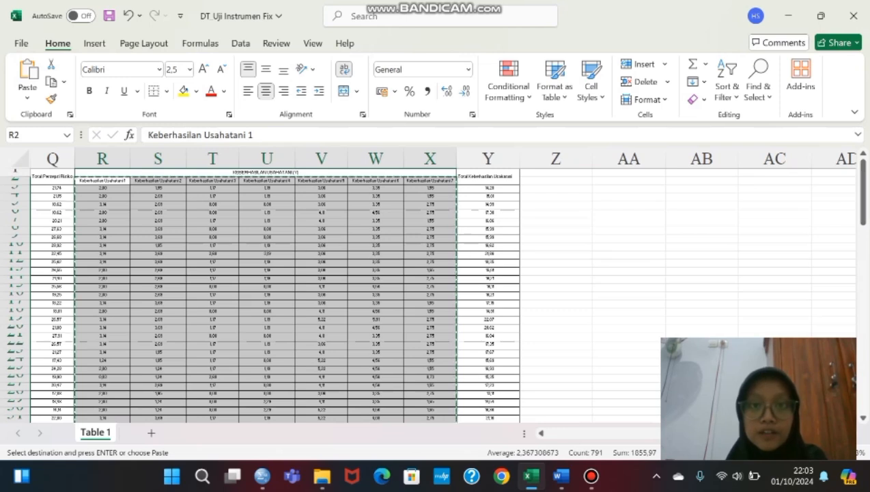
left_click(489, 188)
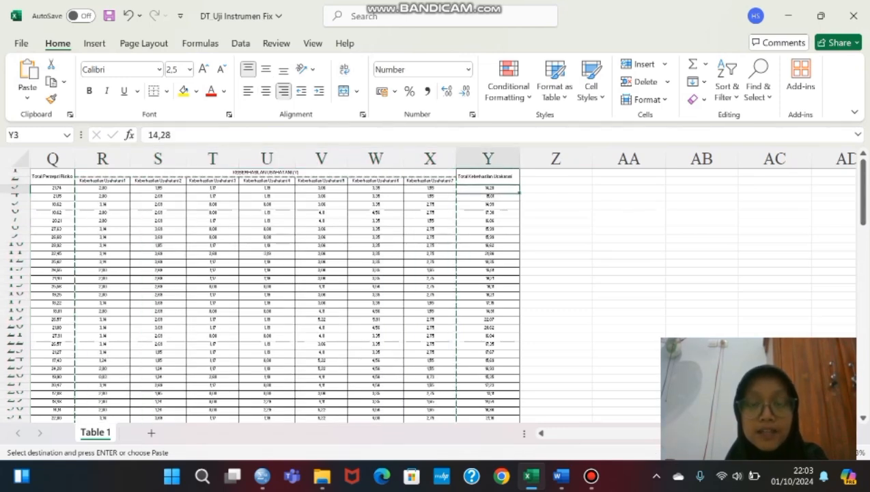
left_click(555, 197)
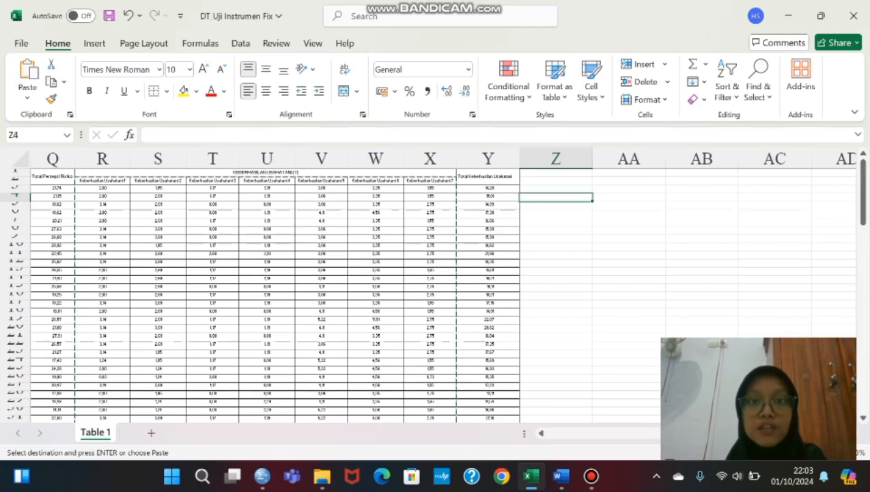
left_click_drag(487, 188, 493, 408)
right_click(493, 409)
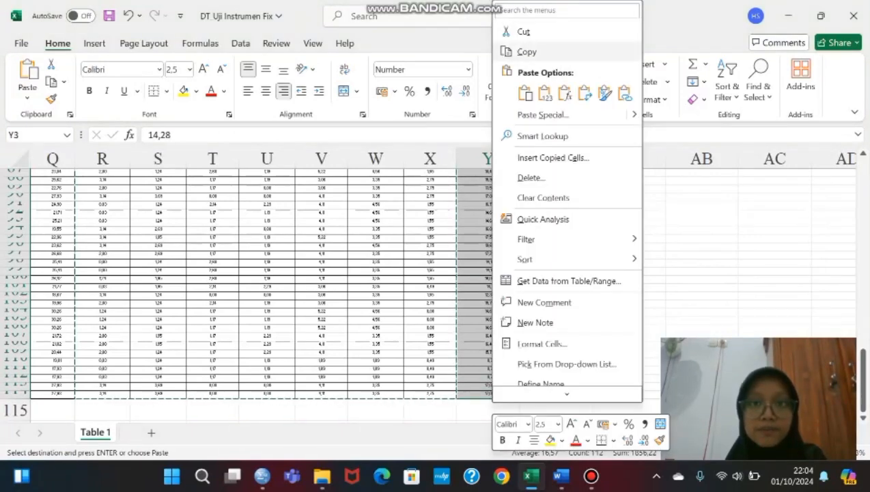
left_click(526, 52)
scroll(274, 286, "up", 20)
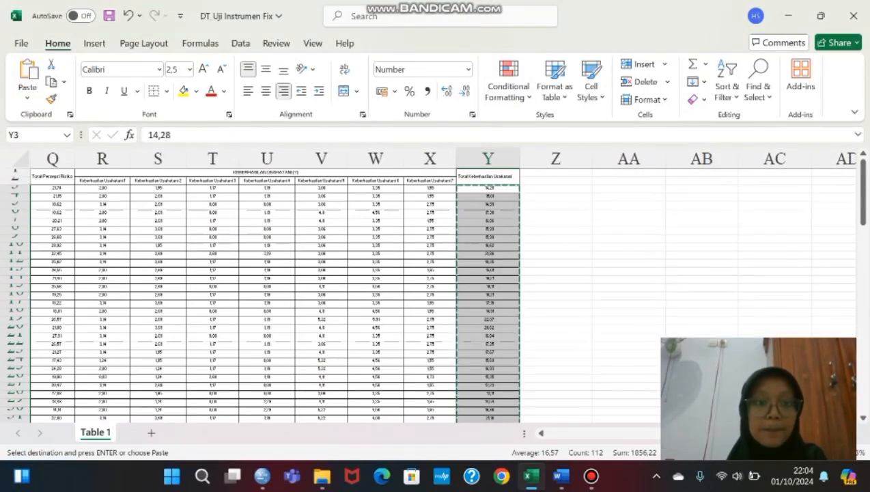
Switch to the SPSS dataset and paste the total values into the first empty column after KeberhasilanUsahatani7.
mouse_move(262, 475)
left_click(191, 396)
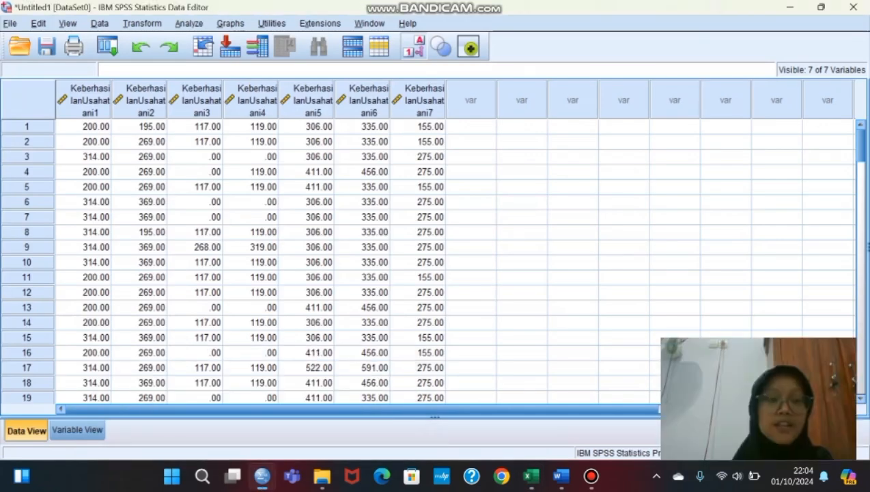
left_click(471, 127)
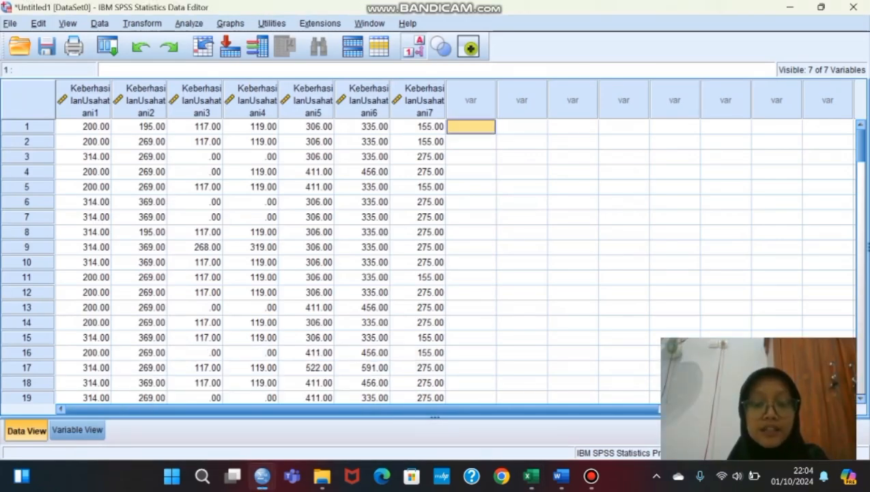
right_click(476, 127)
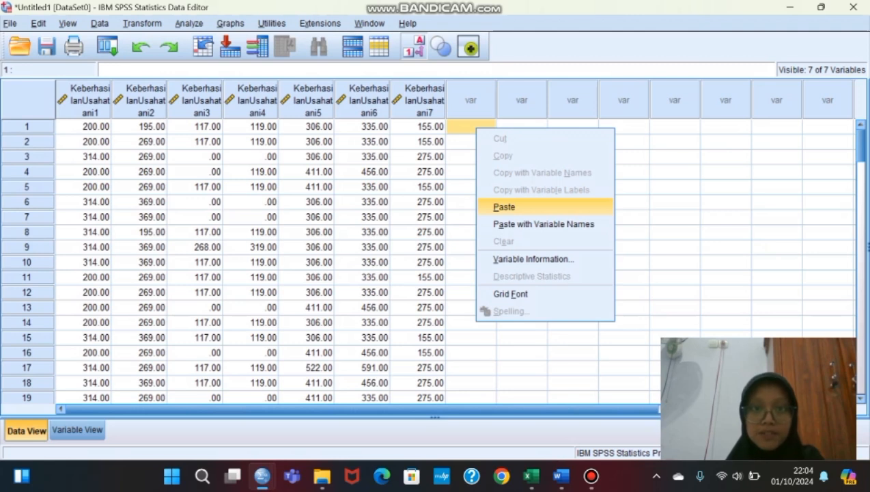
left_click(504, 207)
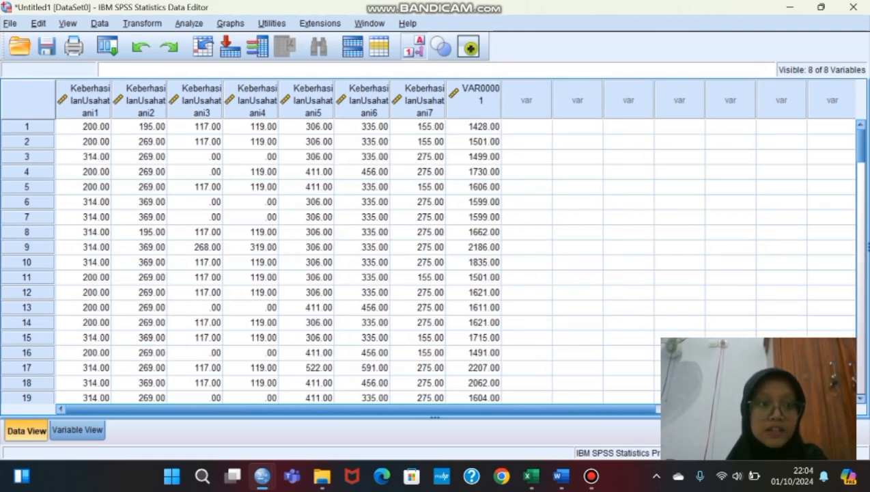
Rename the eighth variable as Keberhasilan_Usahatani_Y in Variable View.
left_click(77, 429)
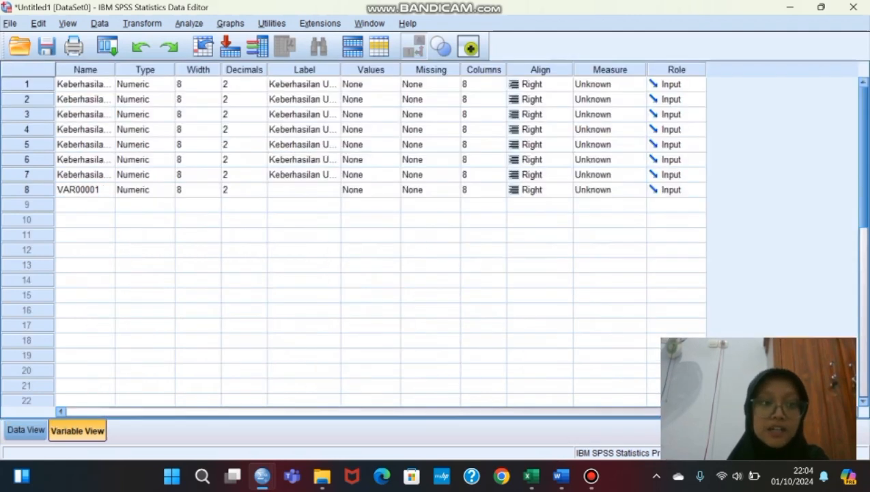
double_click(85, 190)
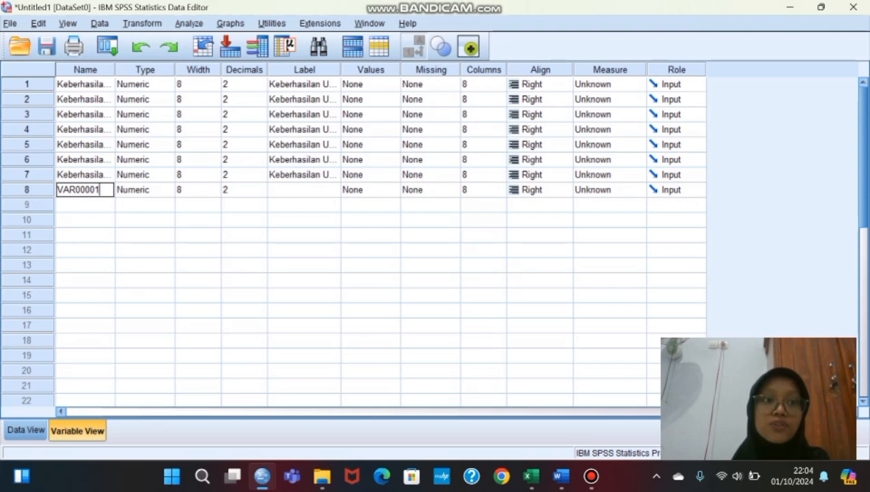
key("BackSpace")
key("BackSpace")
key("BackSpace")
key("BackSpace")
key("BackSpace")
key("BackSpace")
key("BackSpace")
key("BackSpace")
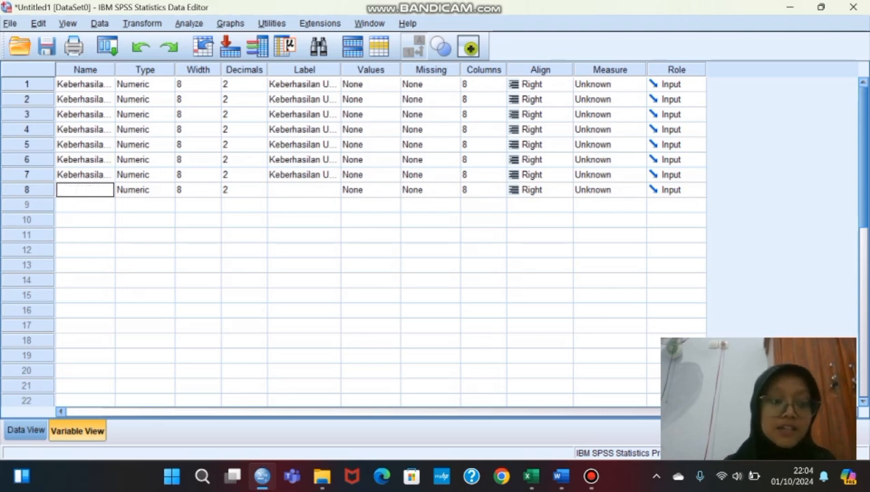
type("Keberhasilan")
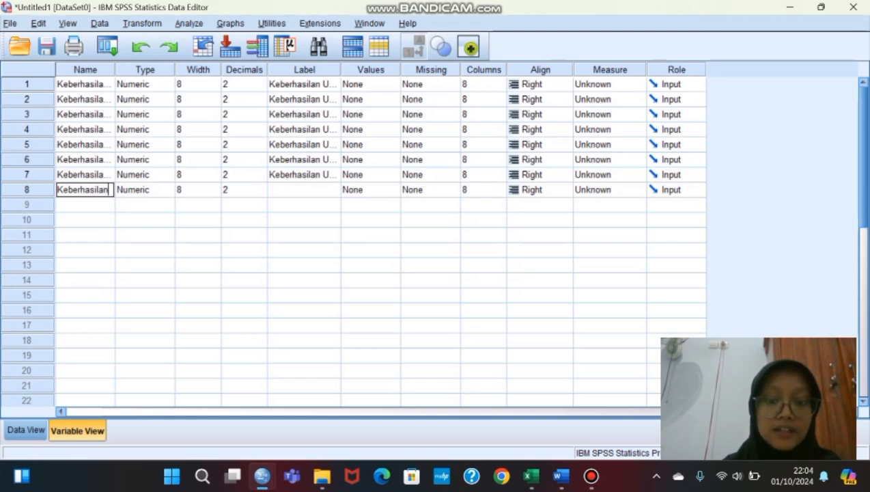
type("_Usa")
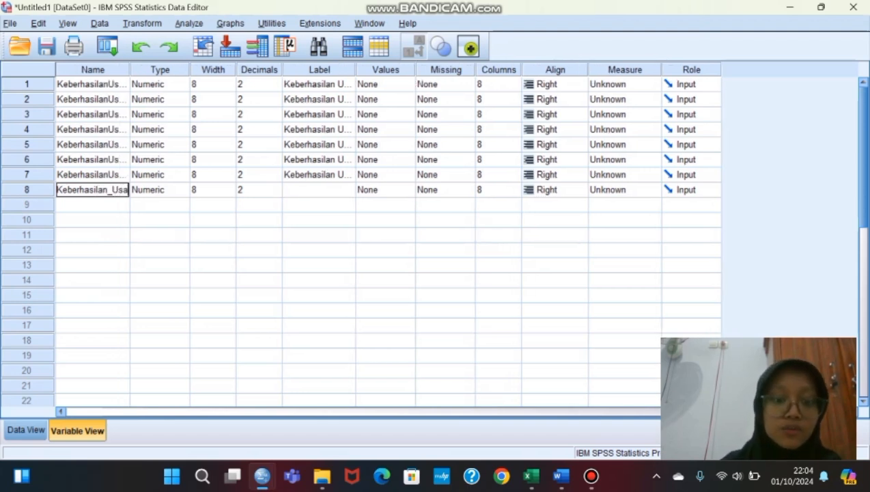
type("hatani")
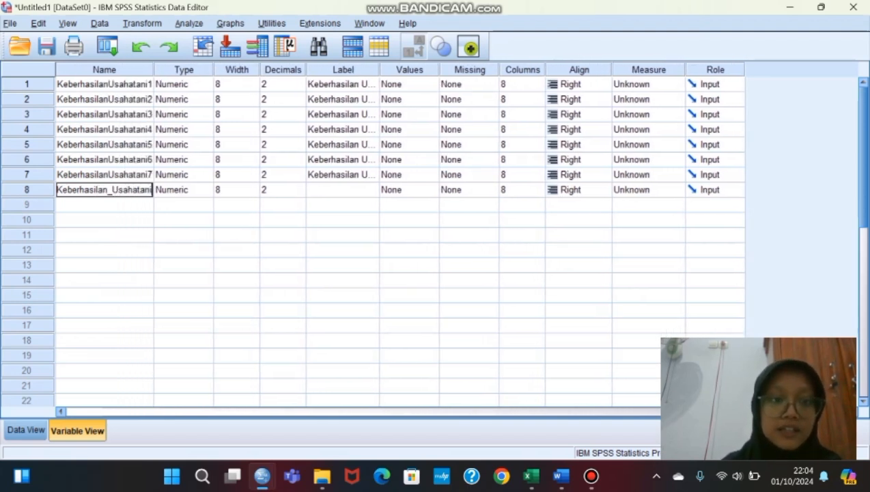
type("_Y")
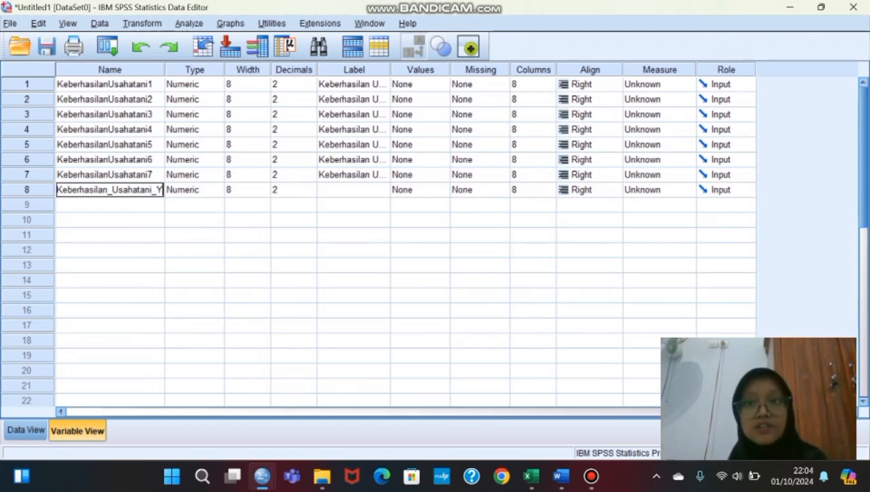
Set the measurement level of KeberhasilanUsahatani1 through KeberhasilanUsahatani5 to Nominal.
left_click(659, 84)
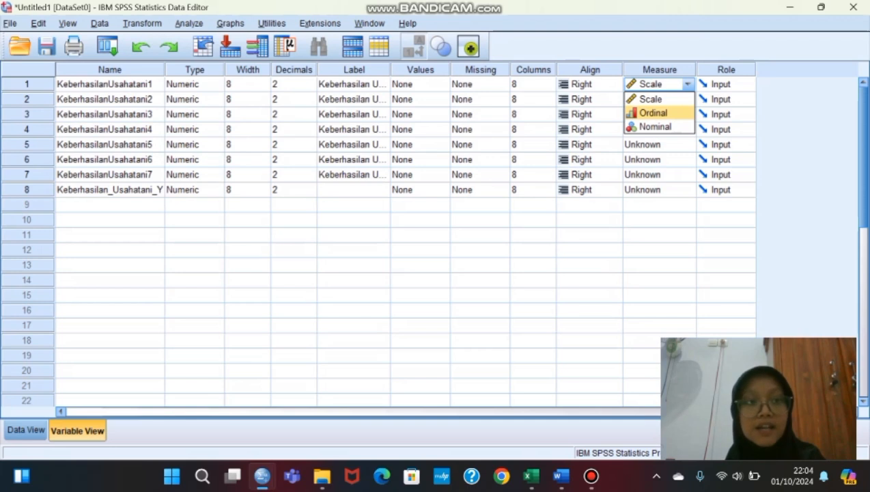
key("Down")
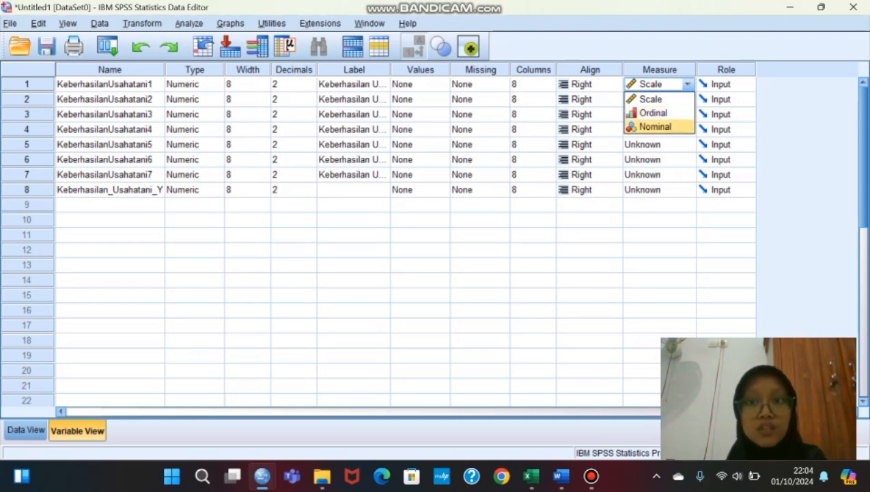
key("Return")
left_click(659, 99)
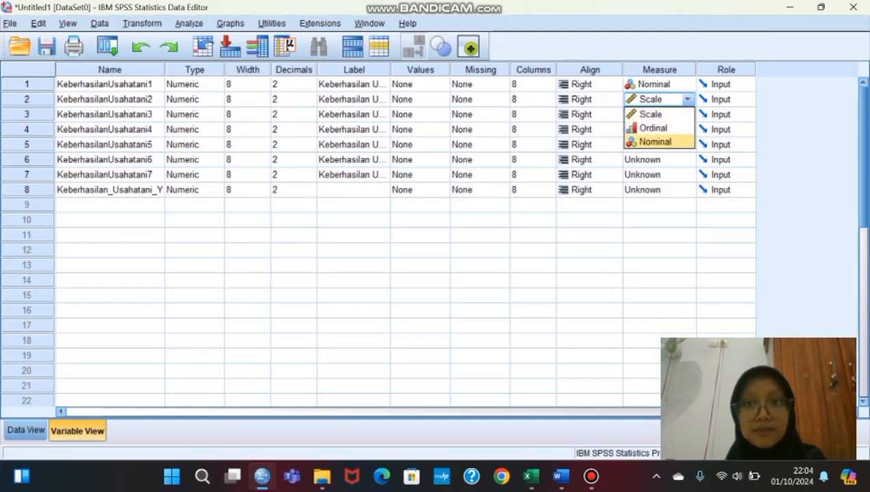
left_click(656, 141)
mouse_move(657, 114)
left_mouse_down()
mouse_move(657, 144)
mouse_move(657, 114)
left_mouse_up()
left_click(657, 114)
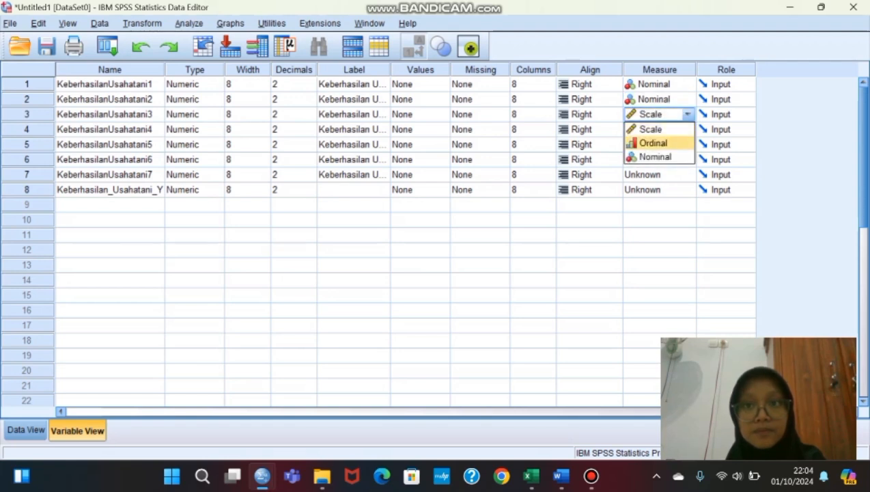
left_click(656, 157)
mouse_move(657, 129)
left_mouse_down()
mouse_move(657, 175)
mouse_move(657, 129)
left_mouse_up()
left_click(657, 130)
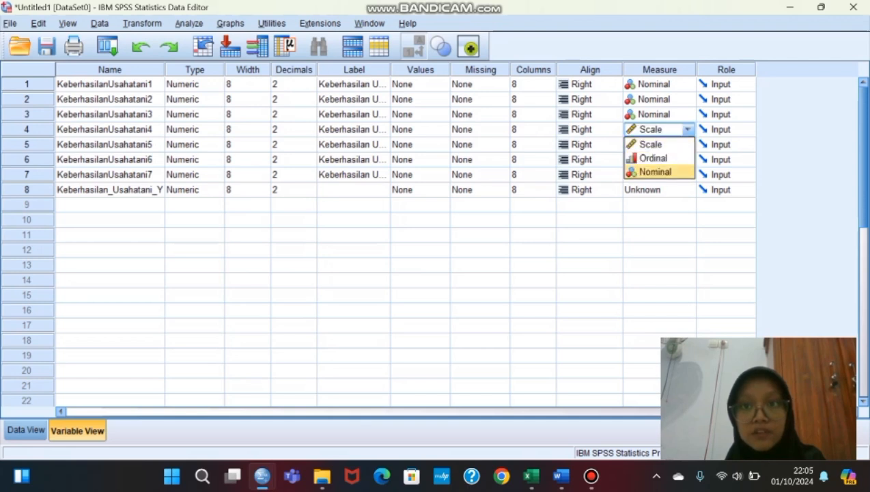
left_click(656, 173)
mouse_move(657, 144)
left_mouse_down()
mouse_move(657, 174)
mouse_move(657, 144)
left_mouse_up()
left_click(657, 144)
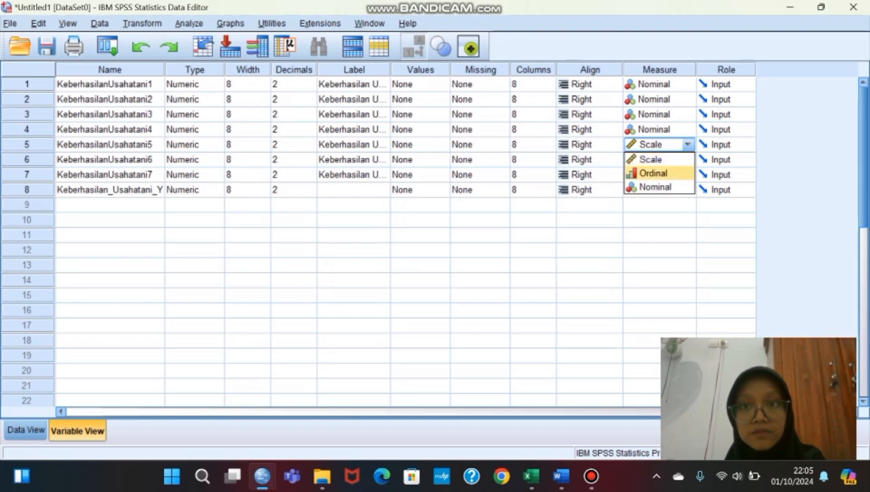
left_click(652, 186)
Set the measurement level of the total variable Keberhasilan_Usahatani_Y to Scale.
left_click(657, 159)
left_click(650, 174)
left_click(656, 189)
left_click(657, 189)
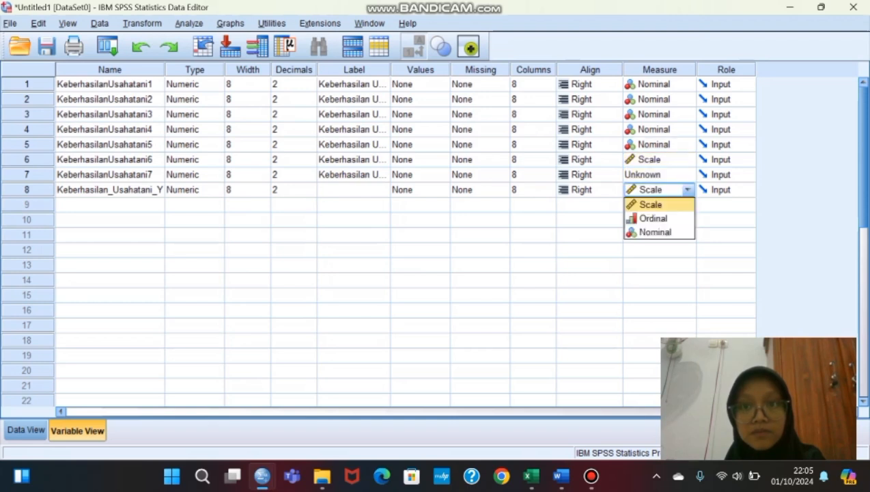
key("Return")
Set the measurement level of KeberhasilanUsahatani7 and KeberhasilanUsahatani6 to Nominal.
left_click(657, 174)
key("Down")
key("Down")
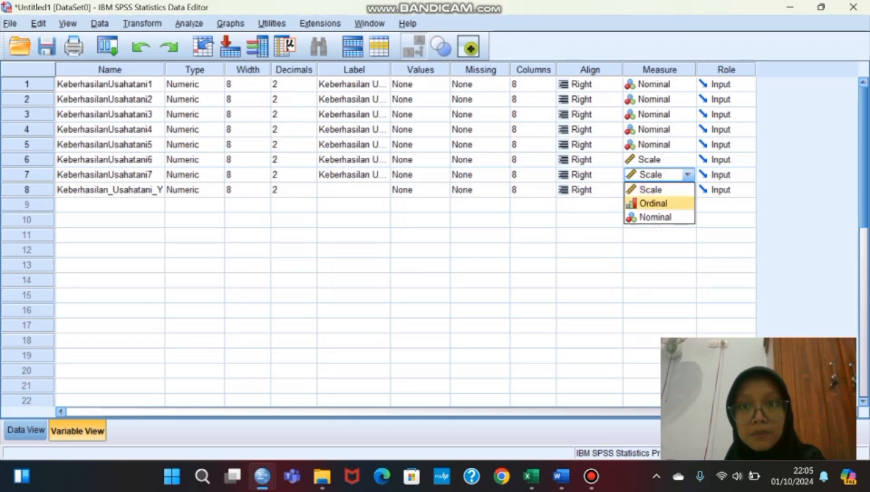
key("Return")
left_click(657, 159)
key("Down")
key("Down")
key("Return")
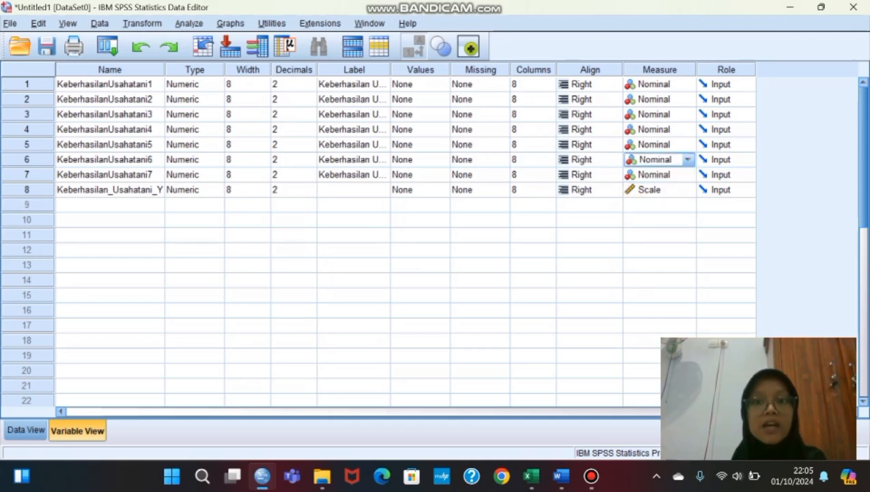
Run a two-tailed Pearson bivariate correlation on the seven Keberhasilan Usahatani items and Keberhasilan_Usahatani_Y, and review the output table.
left_click(26, 430)
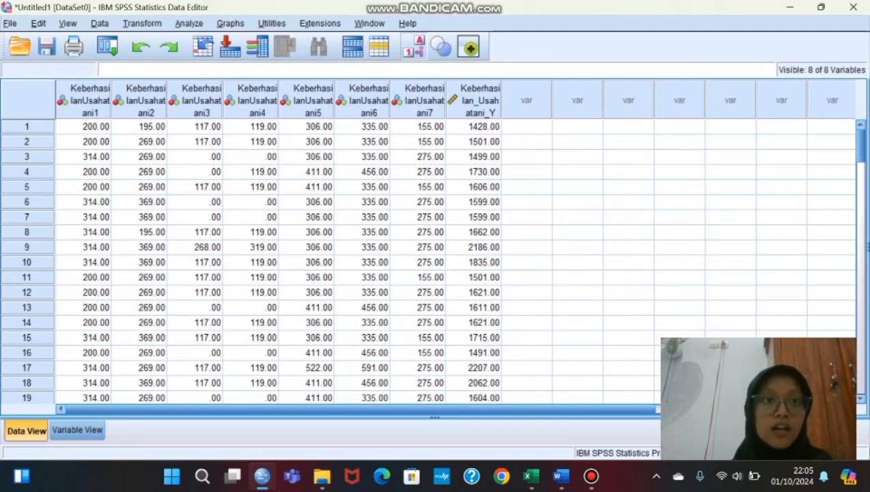
left_click(188, 23)
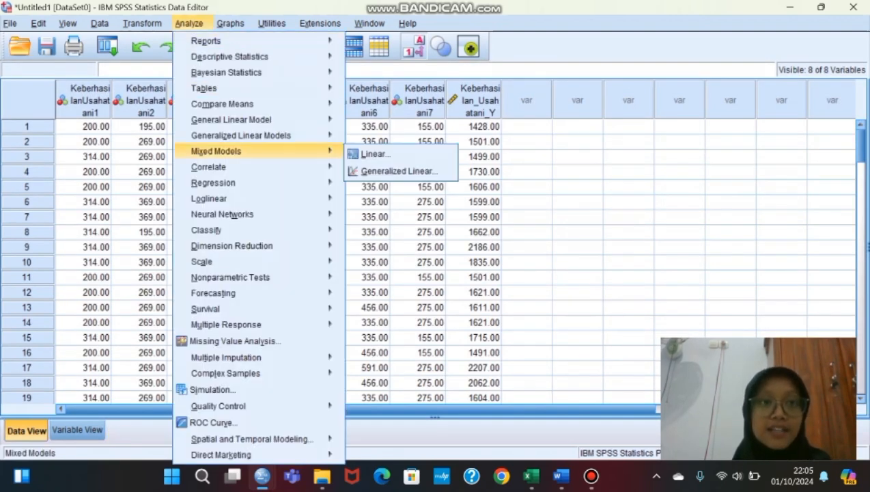
mouse_move(208, 167)
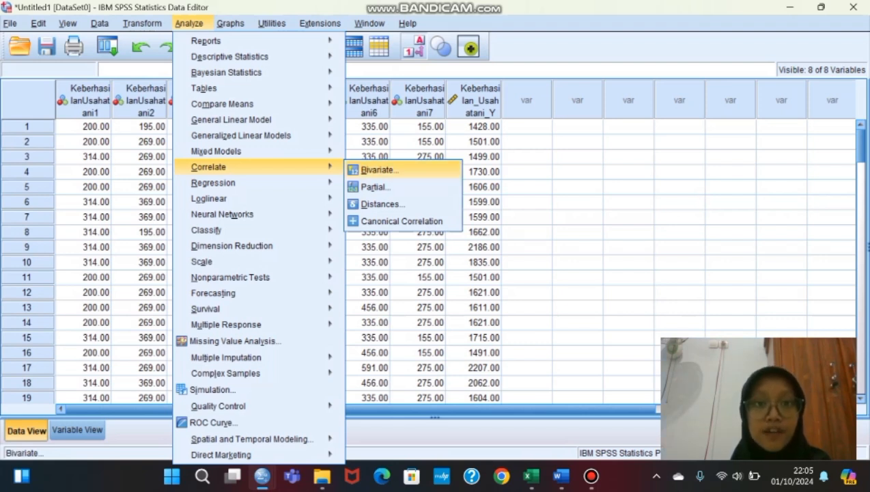
left_click(377, 170)
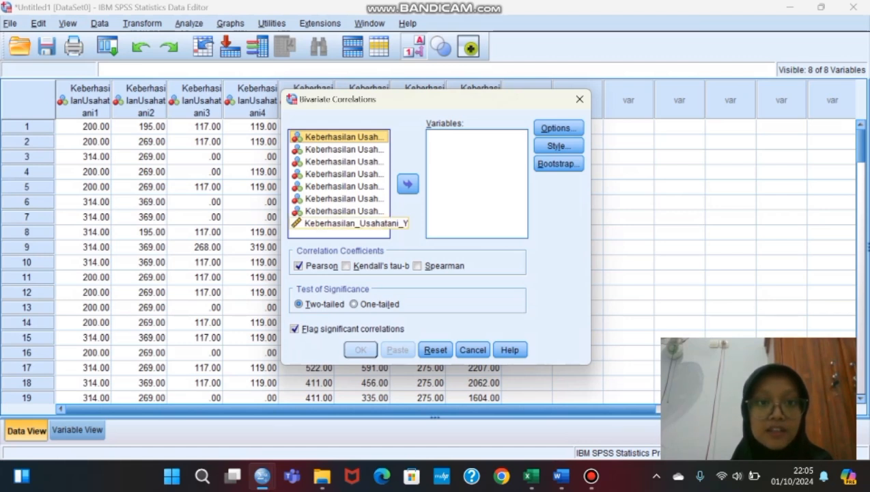
left_click(342, 223, "shift")
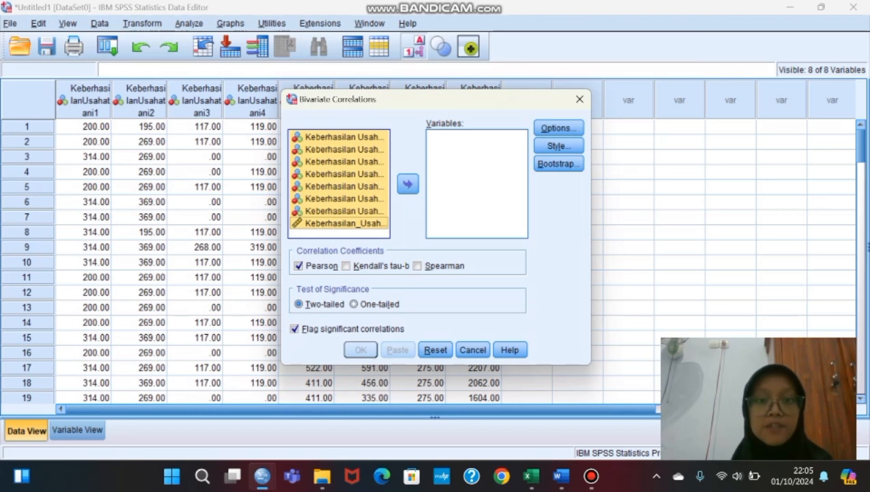
left_click(407, 184)
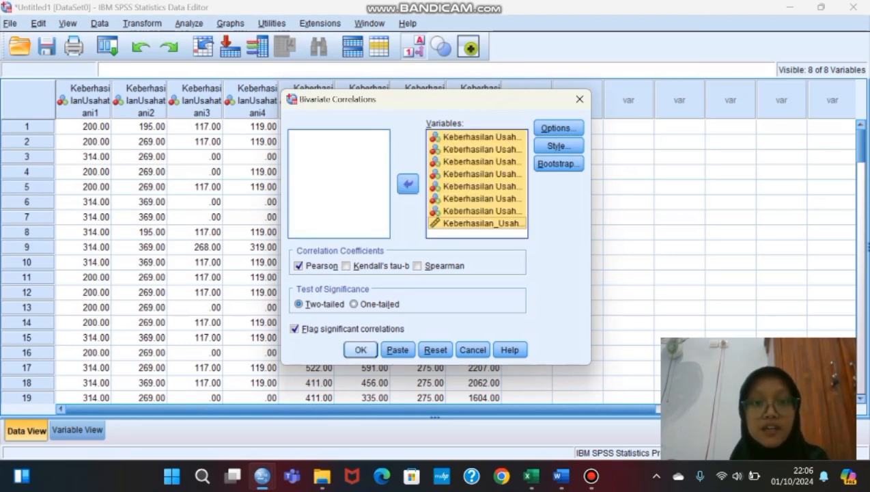
left_click(361, 350)
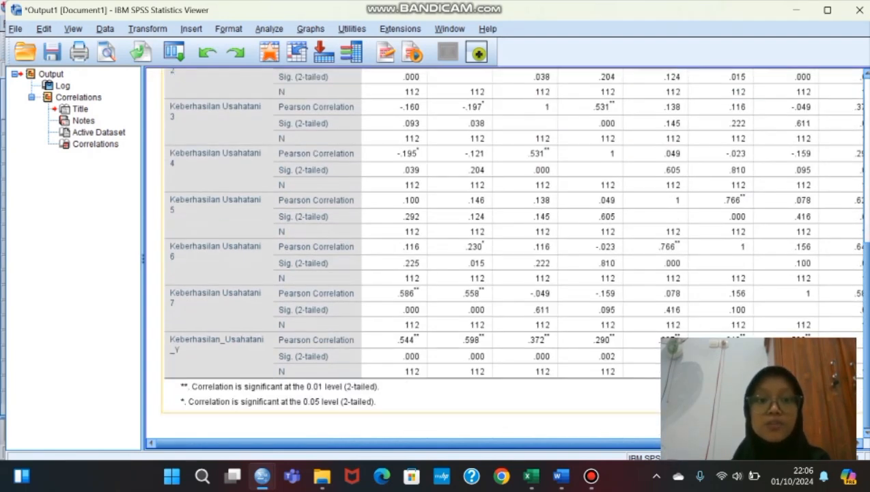
scroll(506, 252, "down", 3)
scroll(506, 252, "up", 1)
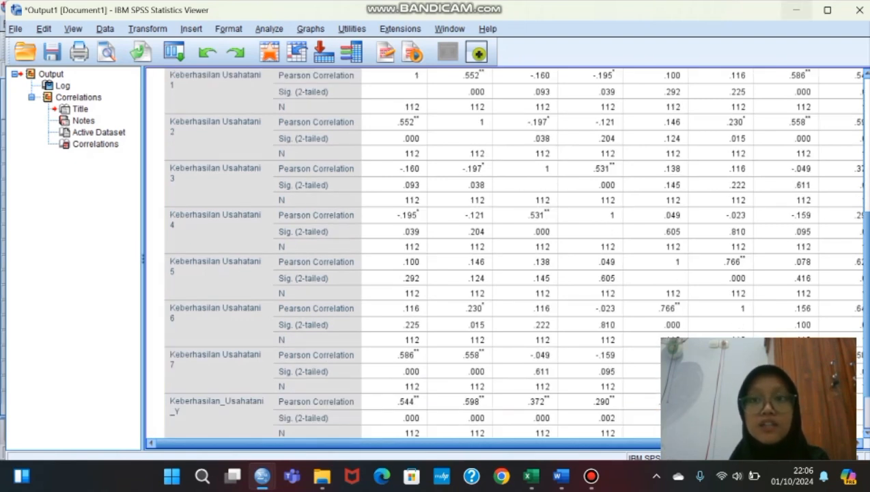
Run a reliability analysis with the Alpha model on Keberhasilan Usahatani items 1 to 7, leaving out the total variable.
key("alt+Tab")
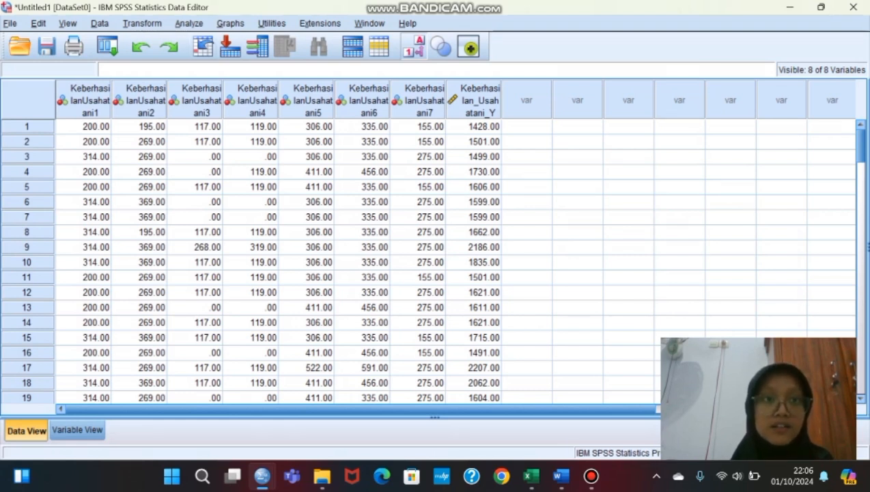
left_click(189, 24)
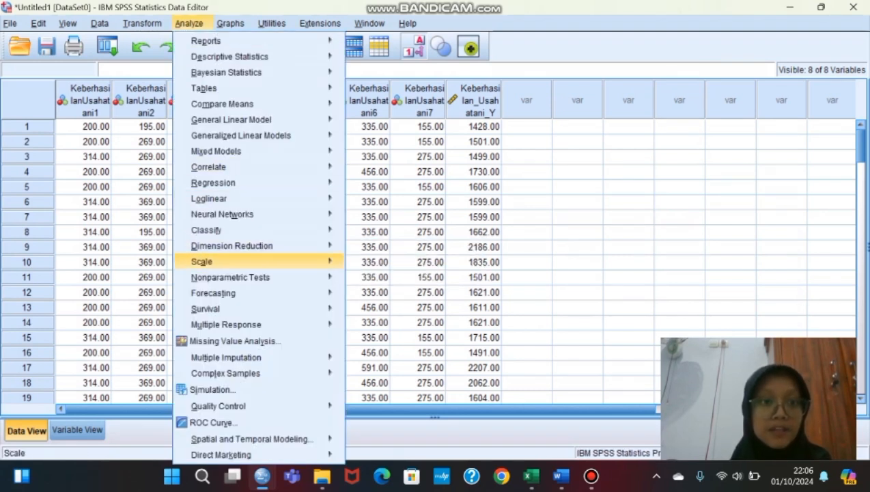
mouse_move(204, 262)
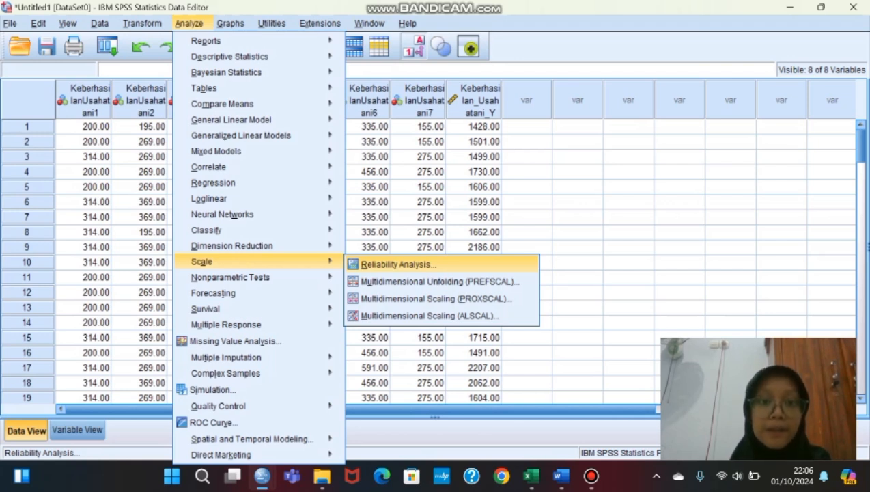
key("Return")
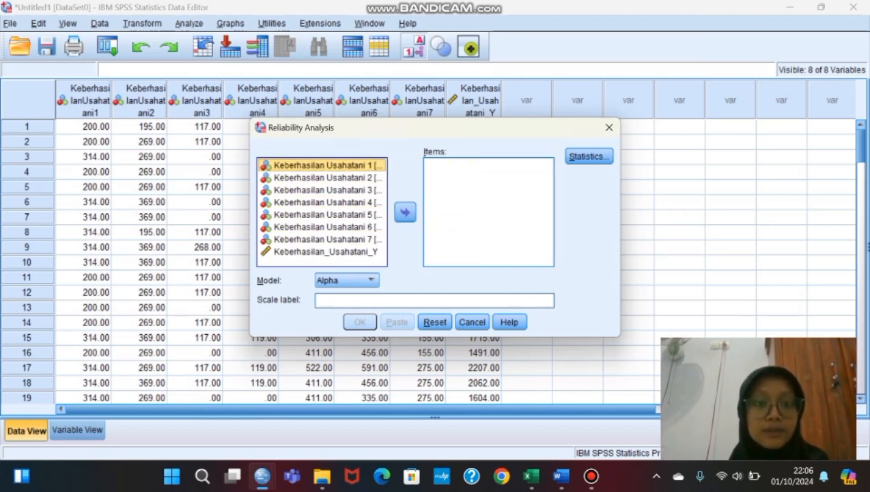
left_click(328, 239)
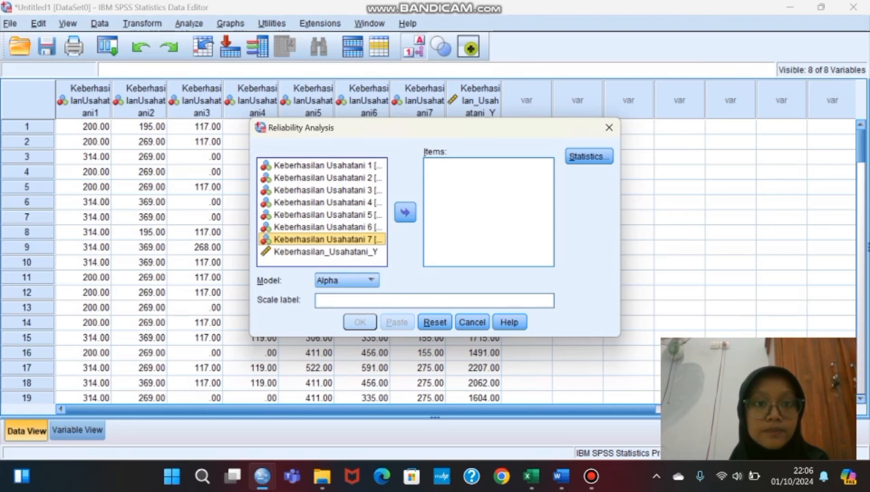
left_click(327, 165)
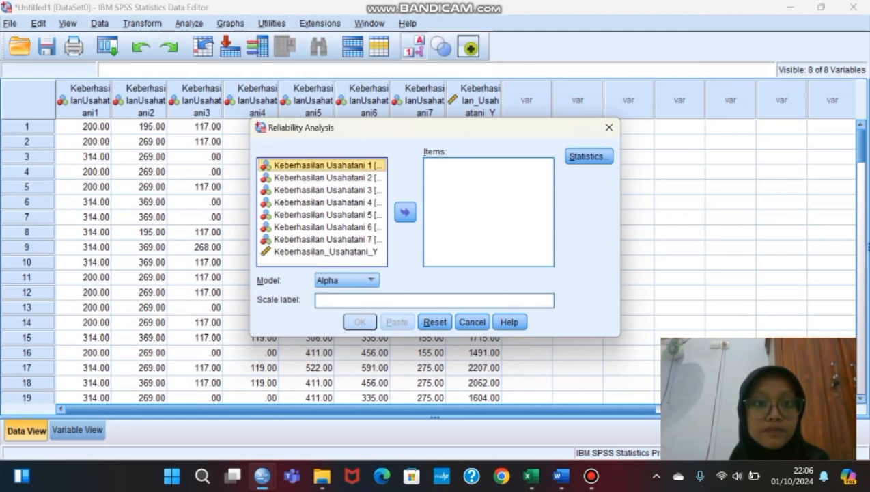
left_click(327, 239, "shift")
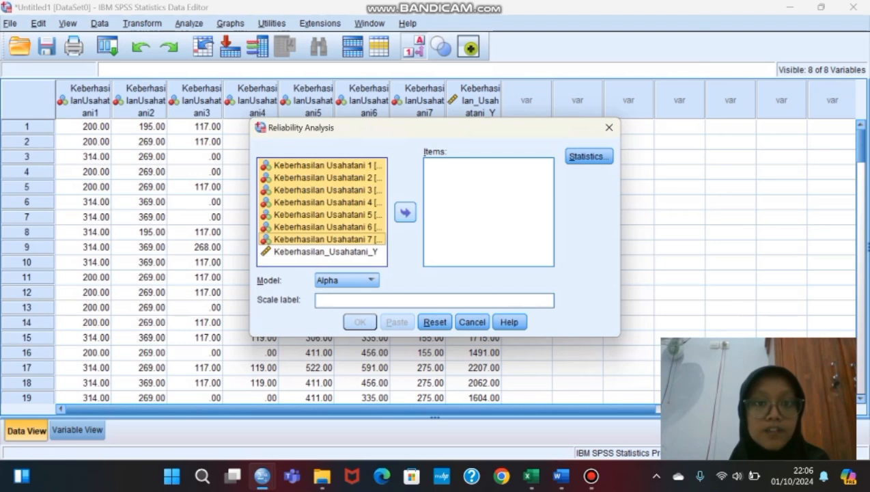
left_click(405, 212)
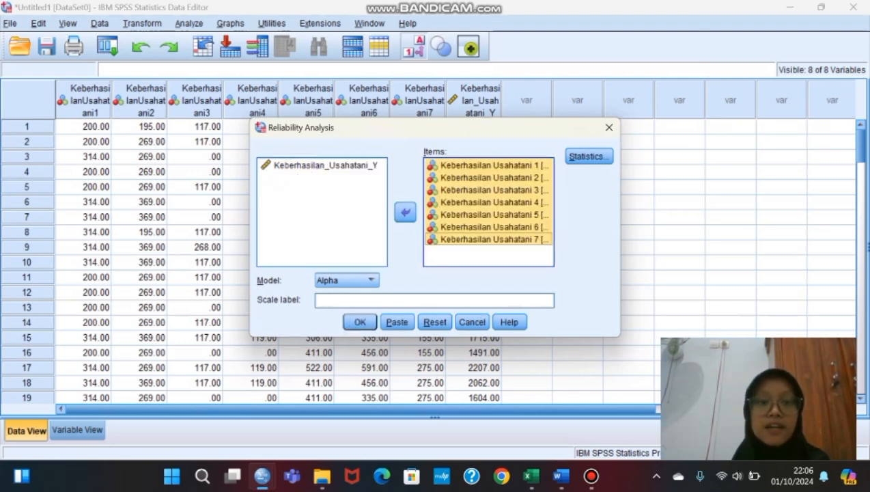
left_click(360, 321)
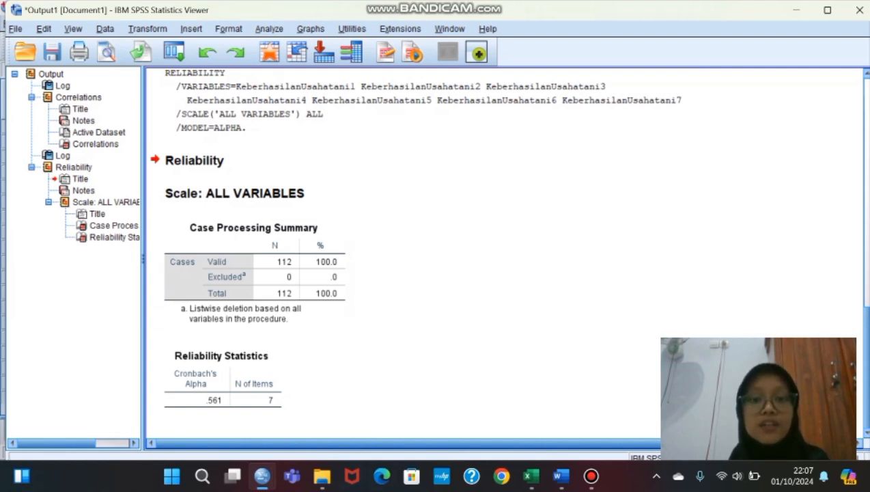
Switch to the Word document and examine the Correlations table for variable Y and the validity interpretation written below it.
left_click(561, 476)
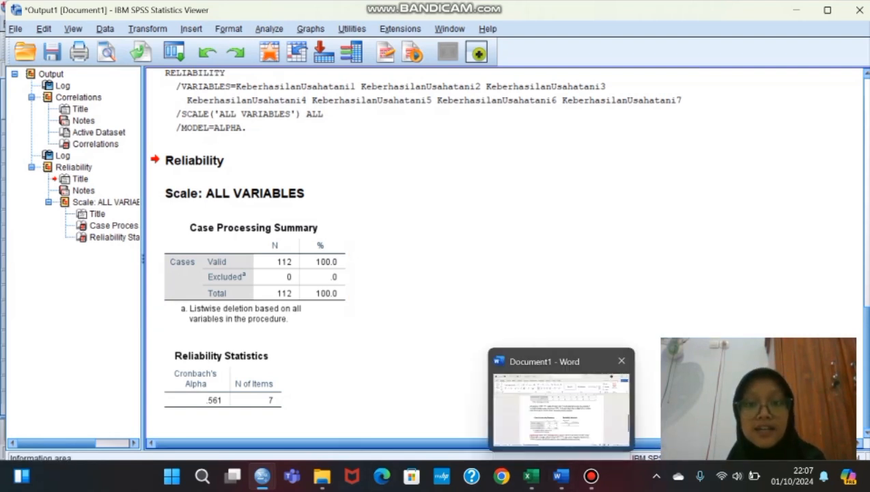
scroll(435, 287, "up", 3)
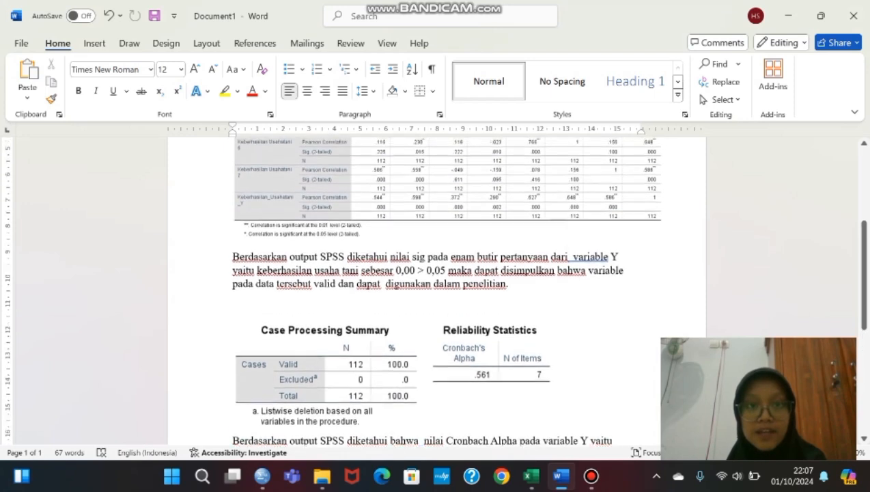
scroll(435, 287, "up", 3)
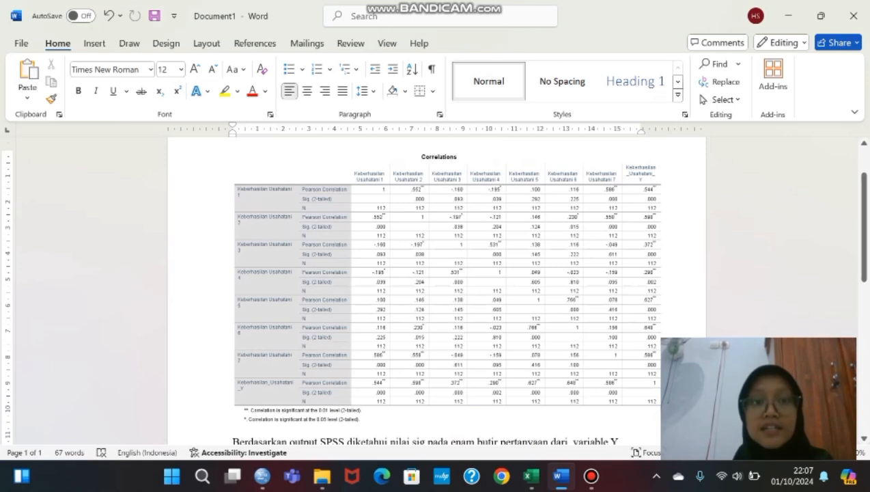
scroll(437, 287, "up", 4)
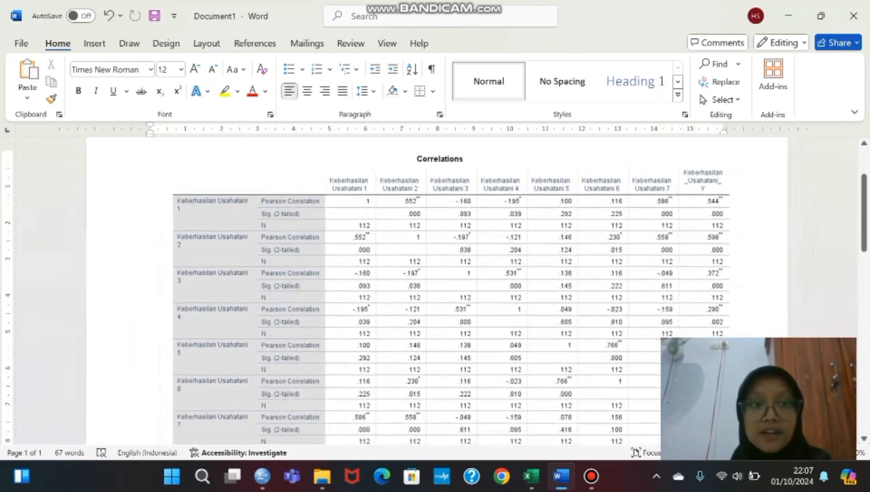
scroll(437, 287, "down", 2)
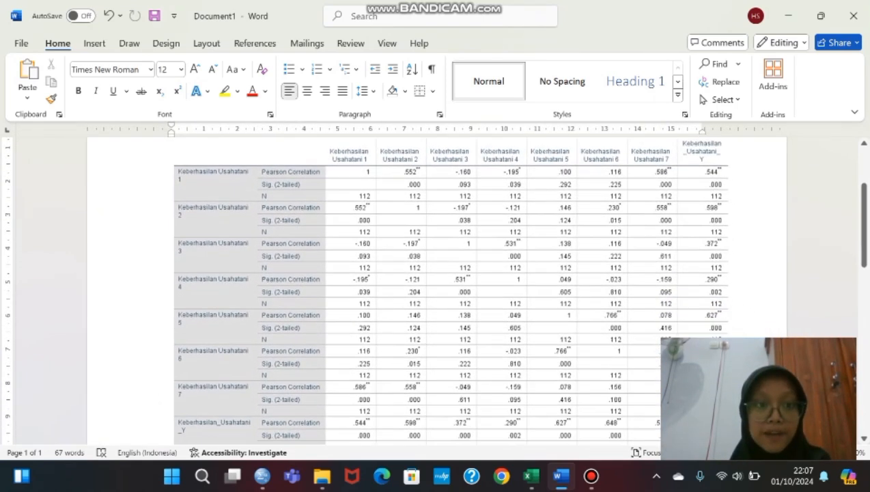
scroll(437, 286, "up", 1)
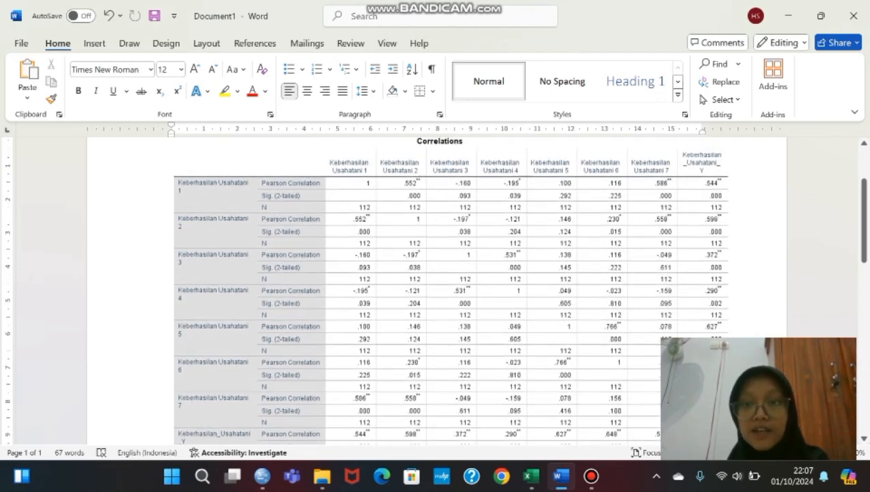
scroll(437, 287, "down", 1)
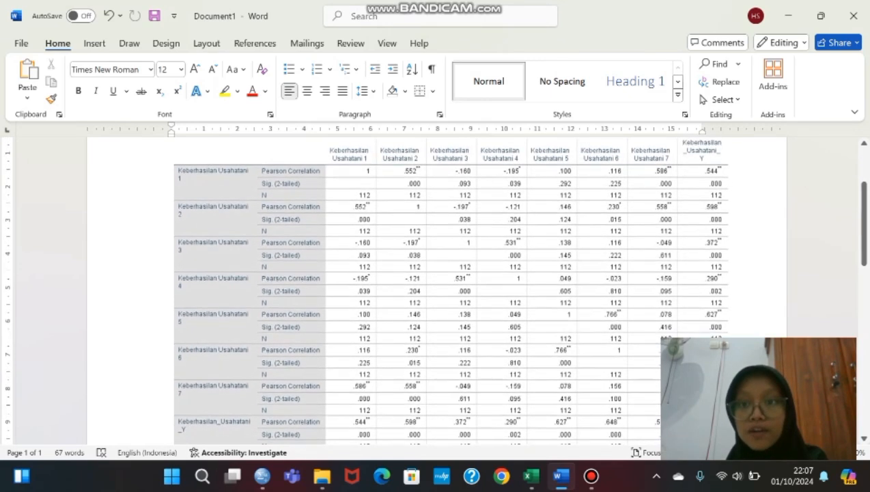
scroll(437, 287, "down", 3)
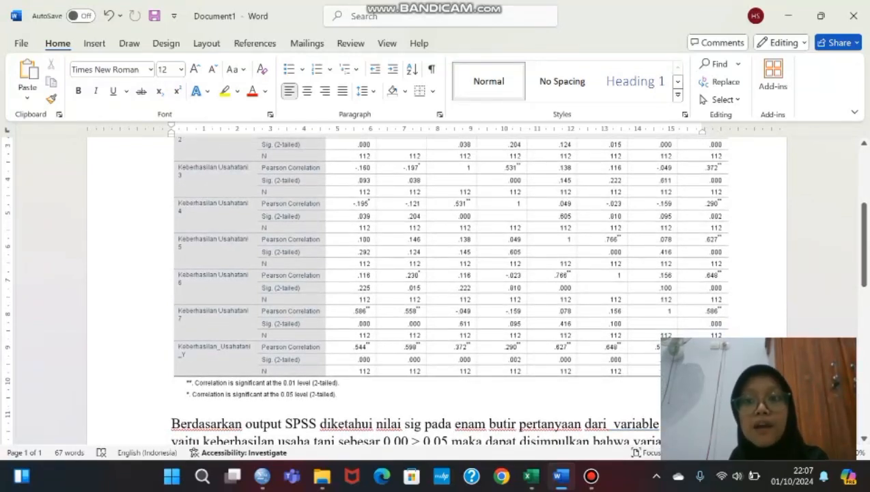
scroll(437, 287, "down", 3)
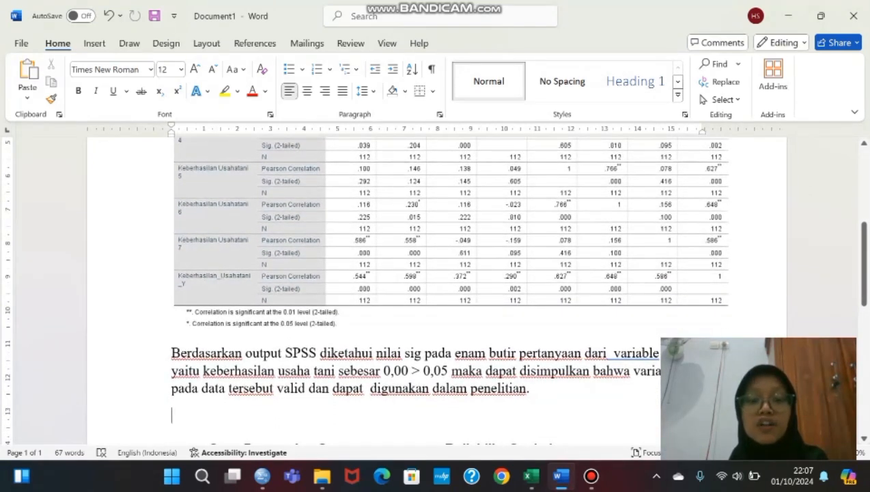
Examine the Case Processing Summary and Reliability Statistics tables for variable Y and the Cronbach Alpha interpretation written below them.
scroll(437, 287, "up", 1)
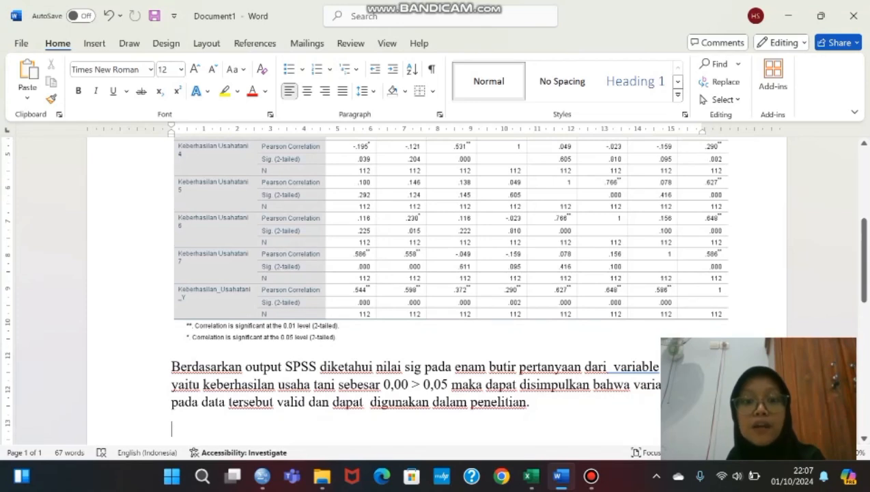
scroll(437, 287, "down", 3)
scroll(437, 287, "down", 1)
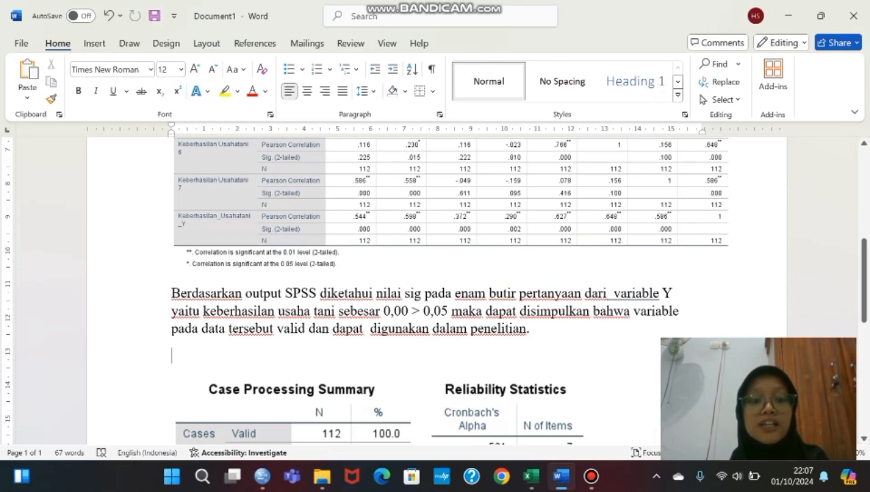
scroll(437, 286, "down", 1)
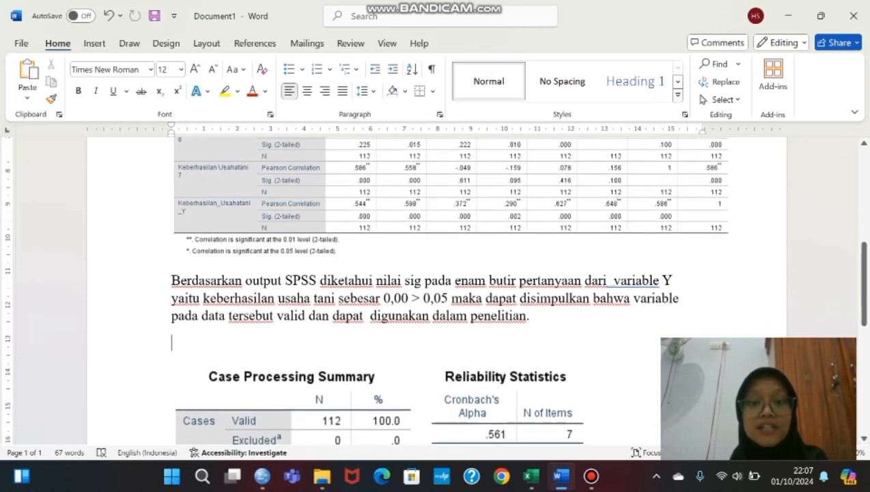
scroll(437, 287, "down", 3)
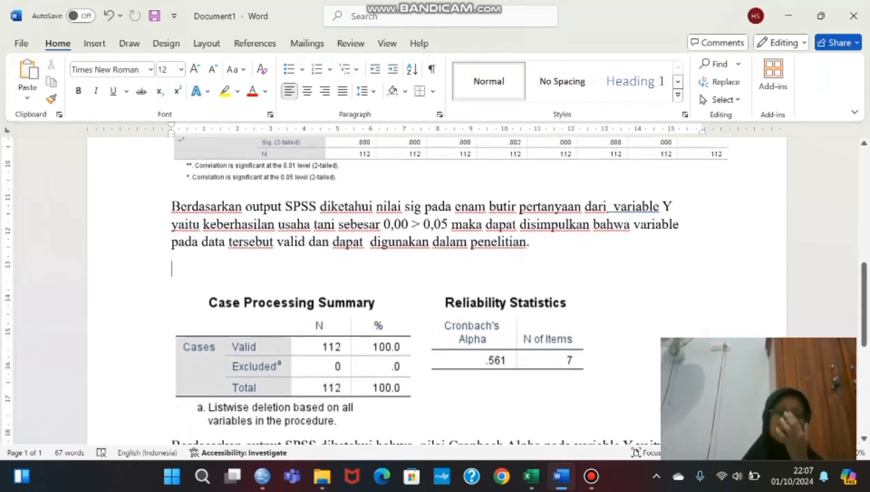
scroll(437, 287, "down", 3)
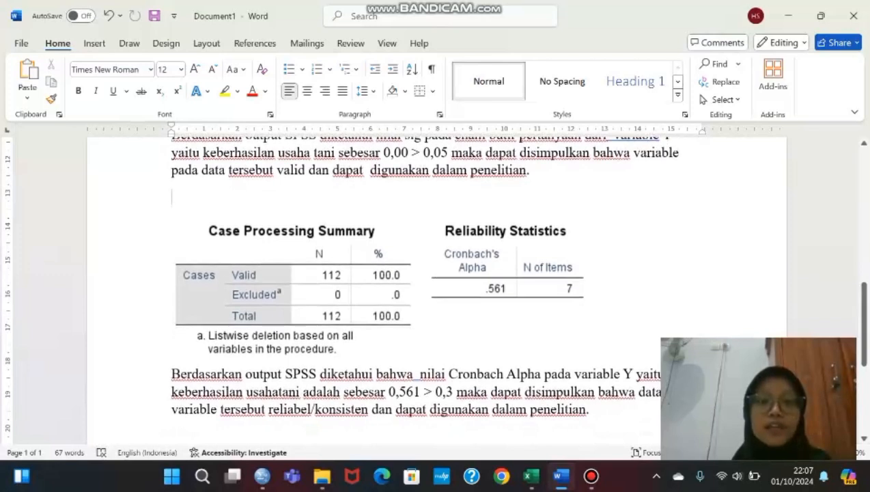
scroll(437, 287, "down", 2)
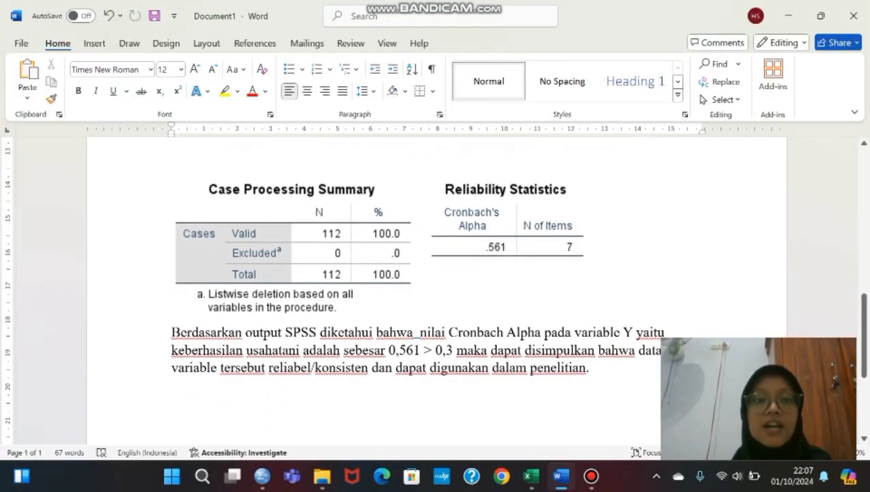
scroll(437, 287, "down", 1)
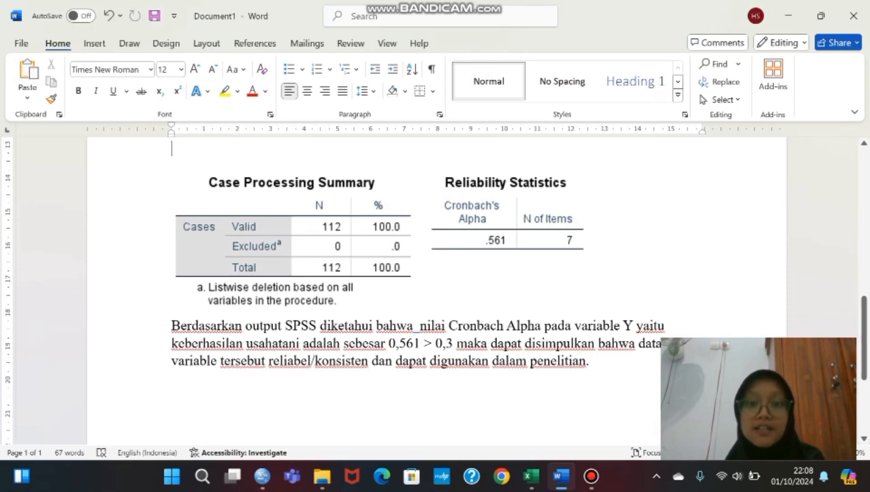
scroll(437, 287, "down", 1)
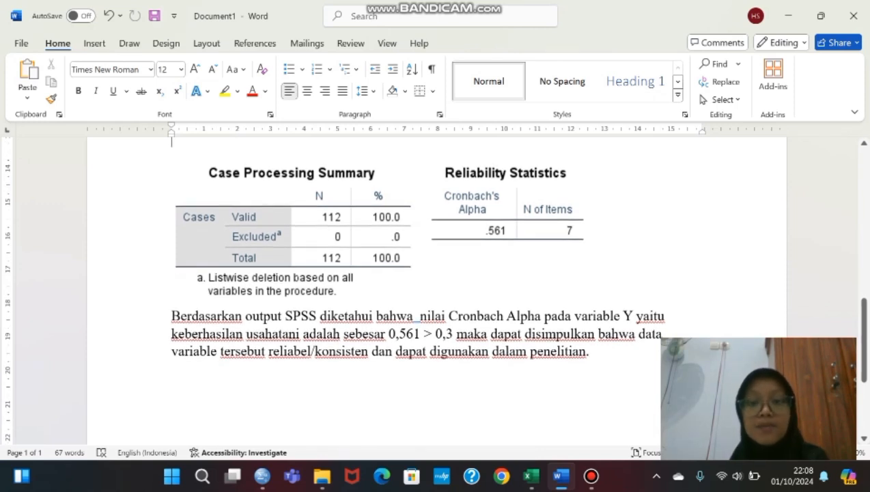
scroll(437, 286, "down", 1)
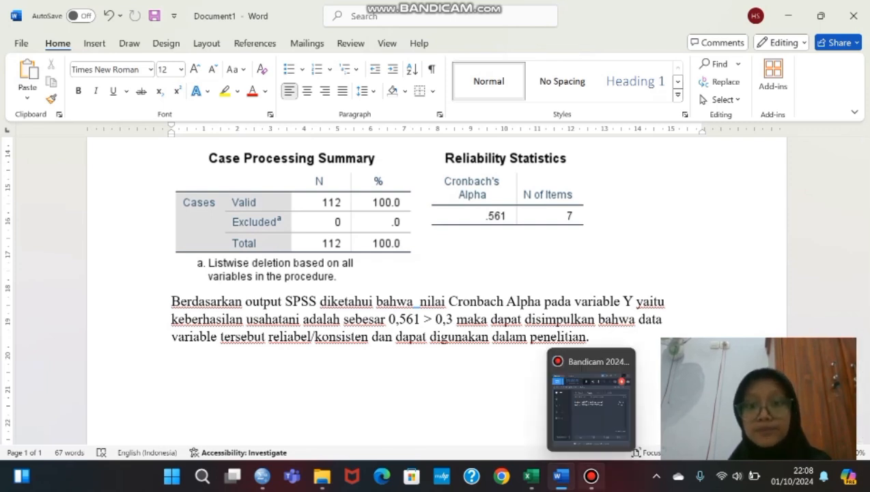
left_click(592, 476)
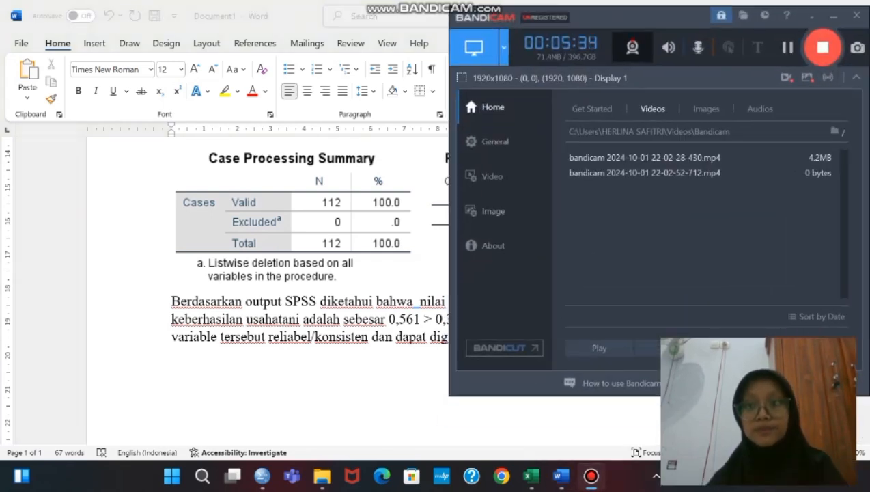